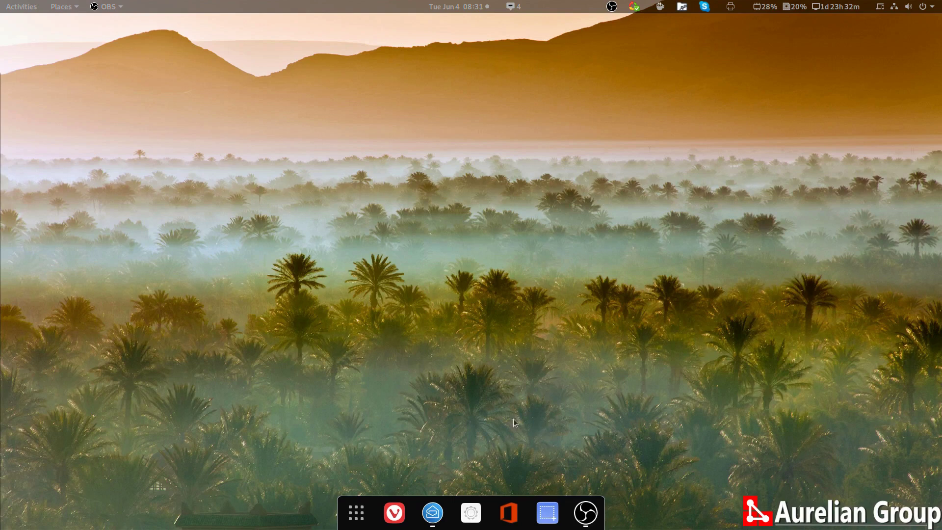
- Launch Zoho Notebook and add a new Untitled notebook at the front of the grid
click(479, 513)
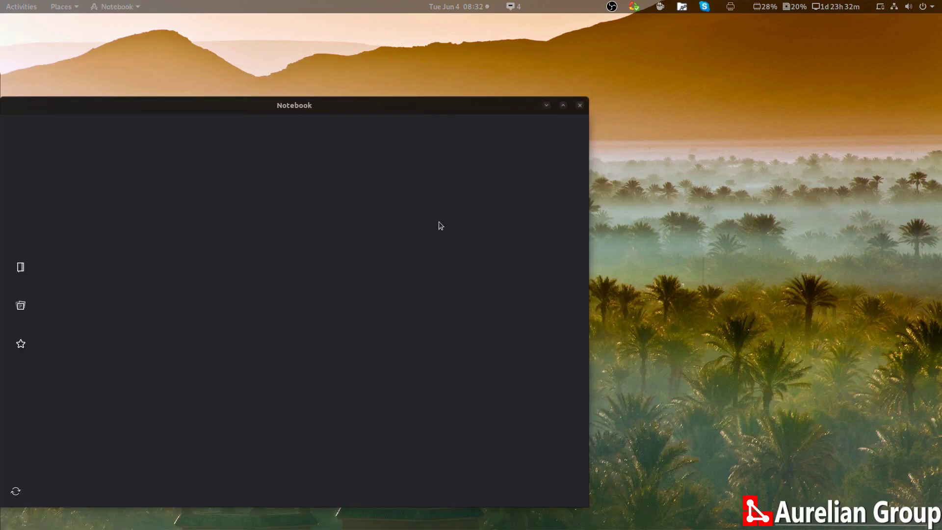
drag(431, 100, 620, 63)
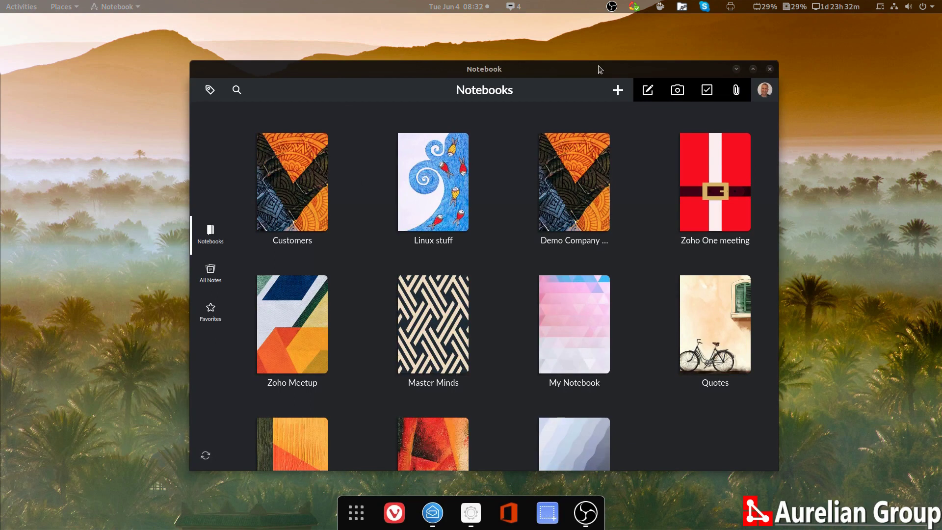
scroll(675, 403, down, 3)
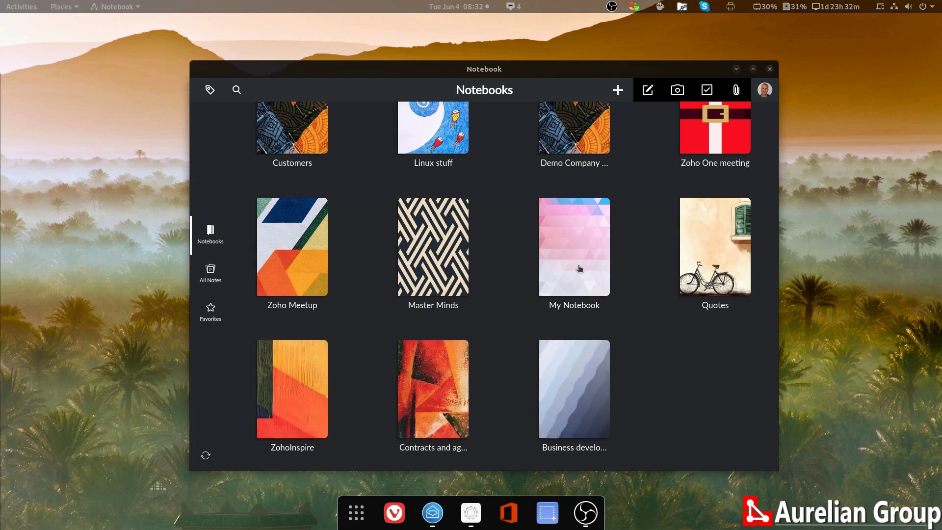
scroll(659, 278, up, 3)
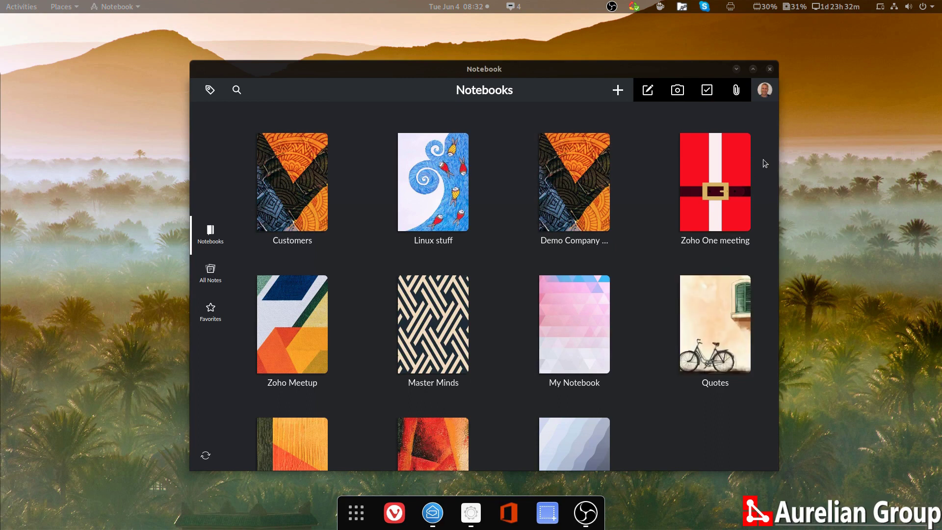
click(619, 90)
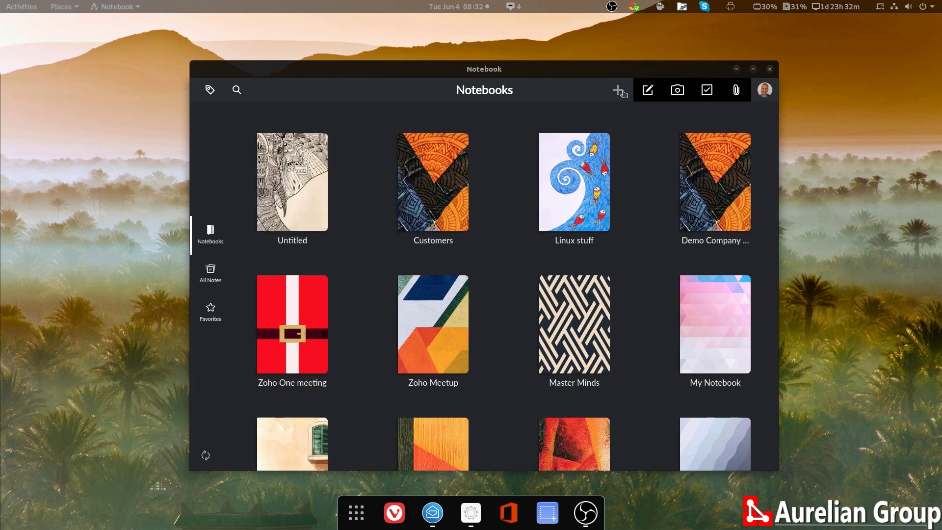
- Rename the Untitled notebook to 'Test notebook' and start a new note inside it
mouse_move(294, 182)
click(290, 241)
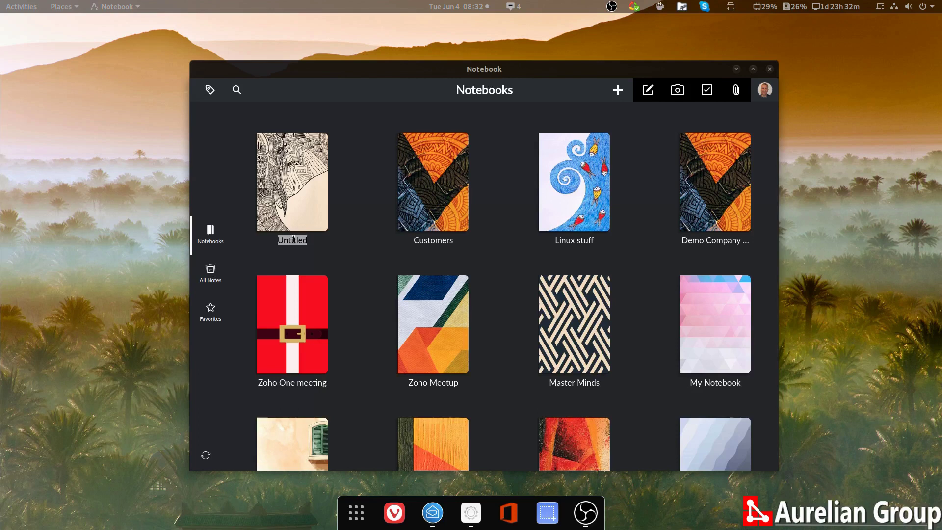
click(311, 206)
click(501, 91)
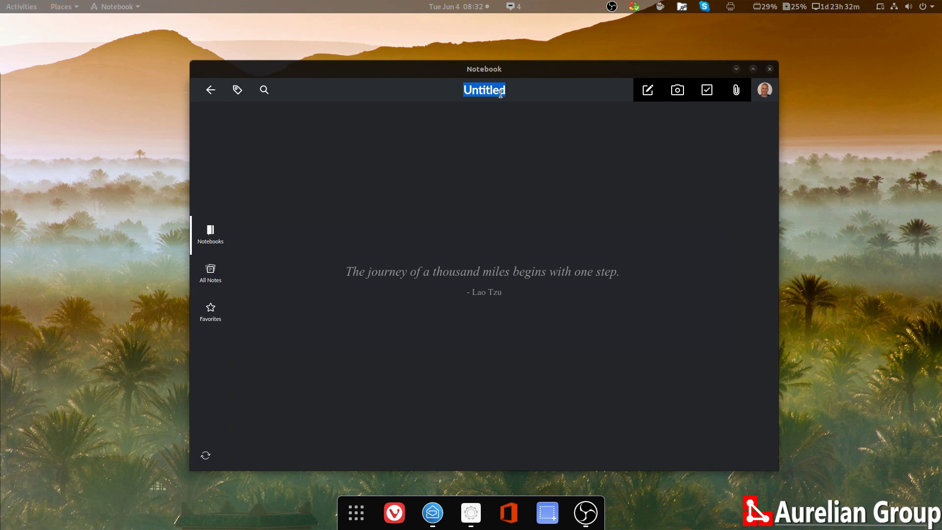
text(Test notebook)
click(647, 91)
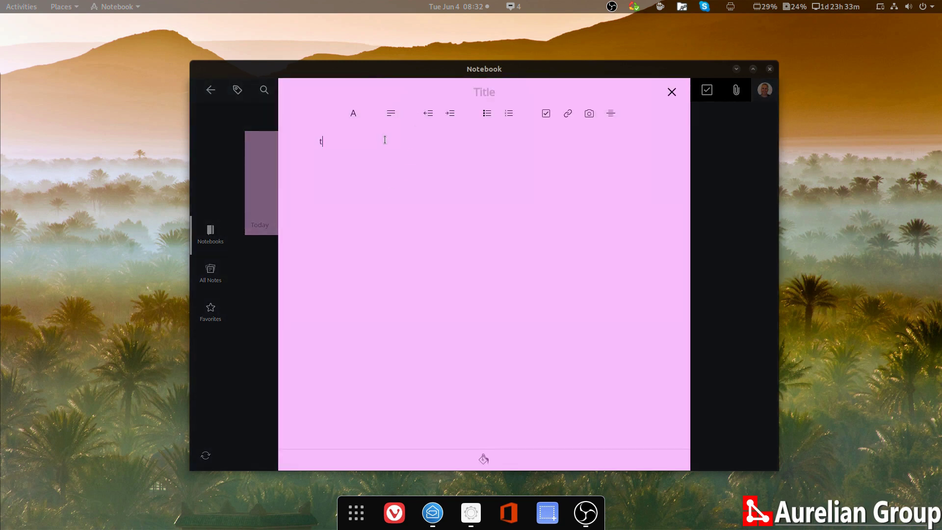
- Write 'Standard text note' in the body and title the note 'test'
text(Standard text note)
click(480, 91)
text(test)
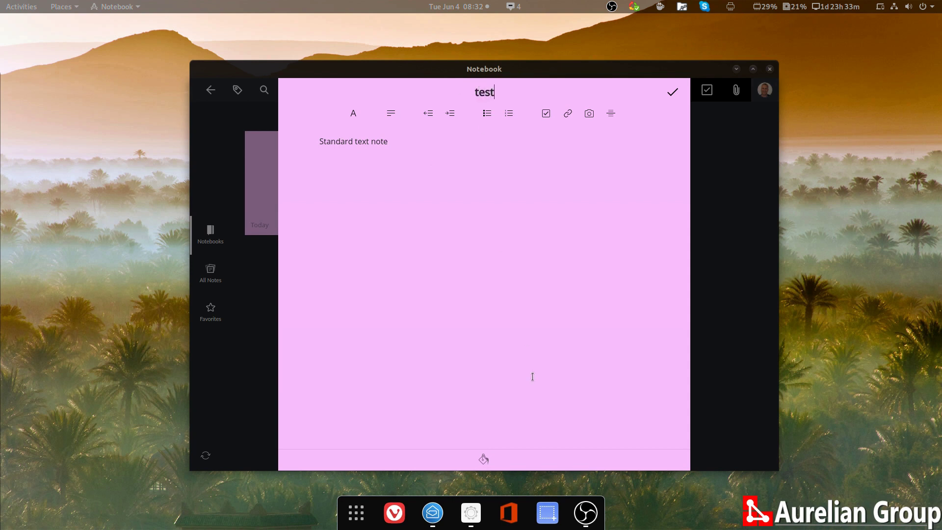
click(399, 155)
- Add a bulleted list below the text with two bullet items
click(391, 118)
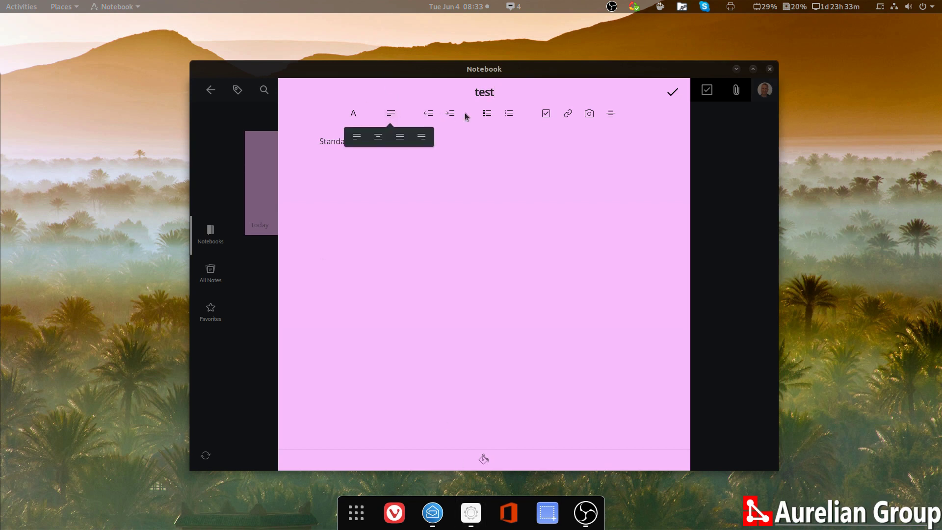
click(488, 113)
text(bullet)
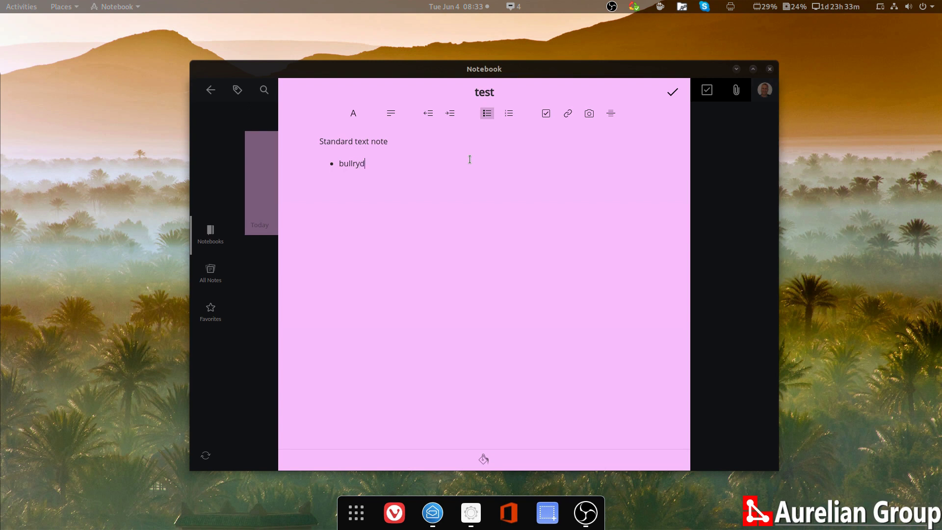
key(BackSpace)
key(BackSpace)
text(etx)
key(Return)
key(BackSpace)
key(BackSpace)
text(s)
key(Return)
text(bullets)
- Add a checklist with two items reading 'lists'
click(545, 116)
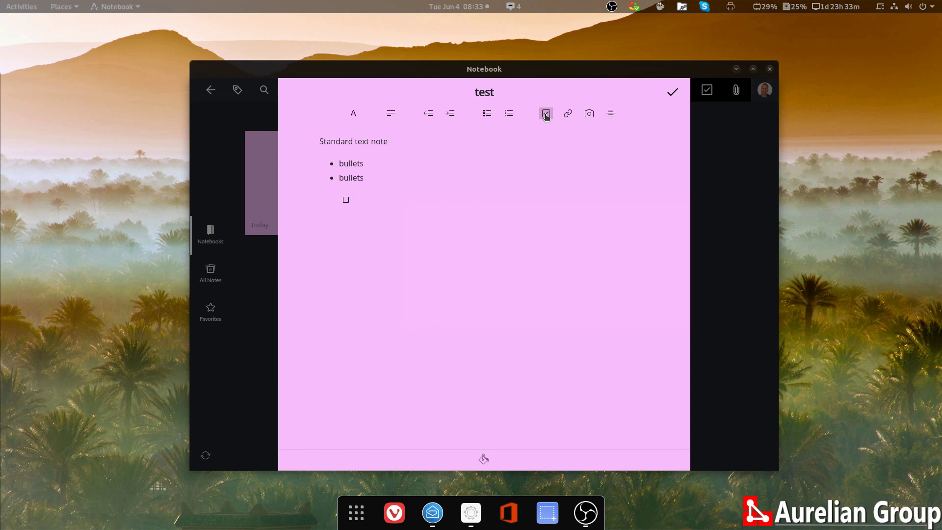
text(lists)
key(Return)
text(lists)
key(Return)
click(567, 114)
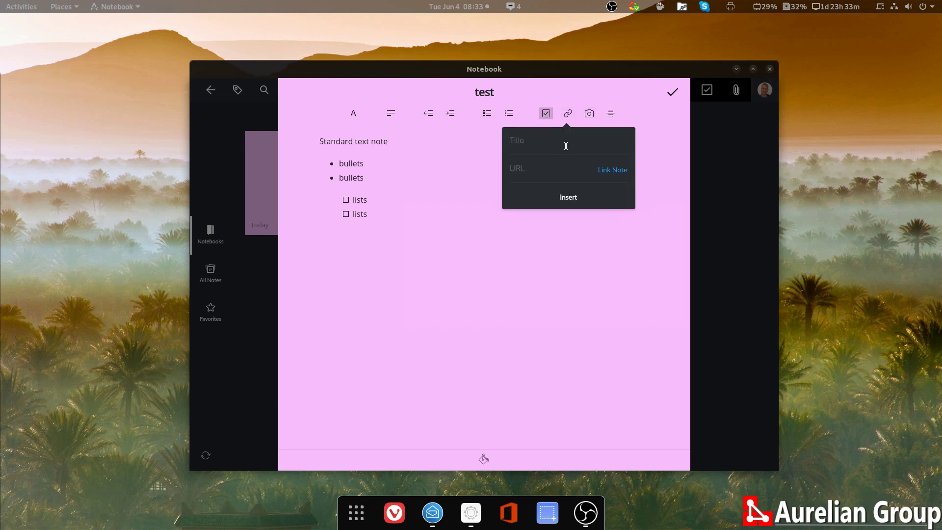
text(zoho notebook website)
key(Tab)
text(www.zoho)
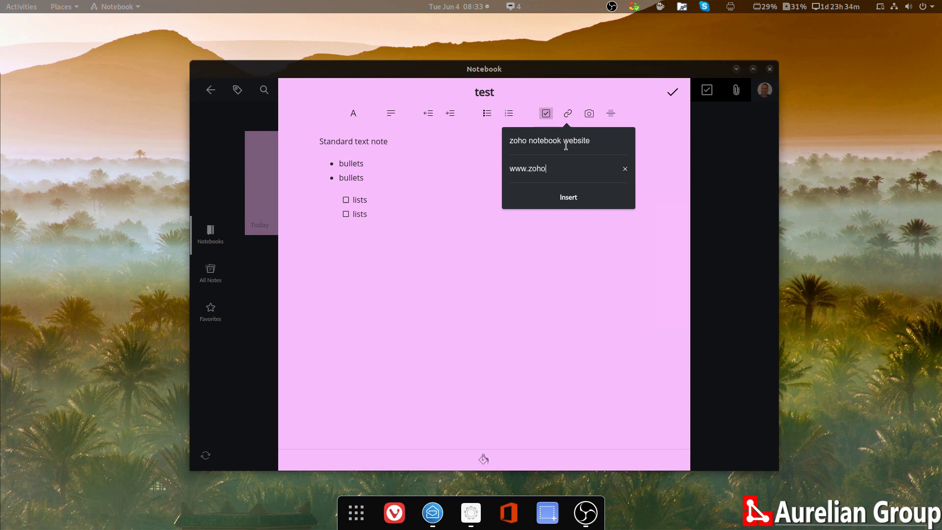
text(.com/notebook)
click(567, 201)
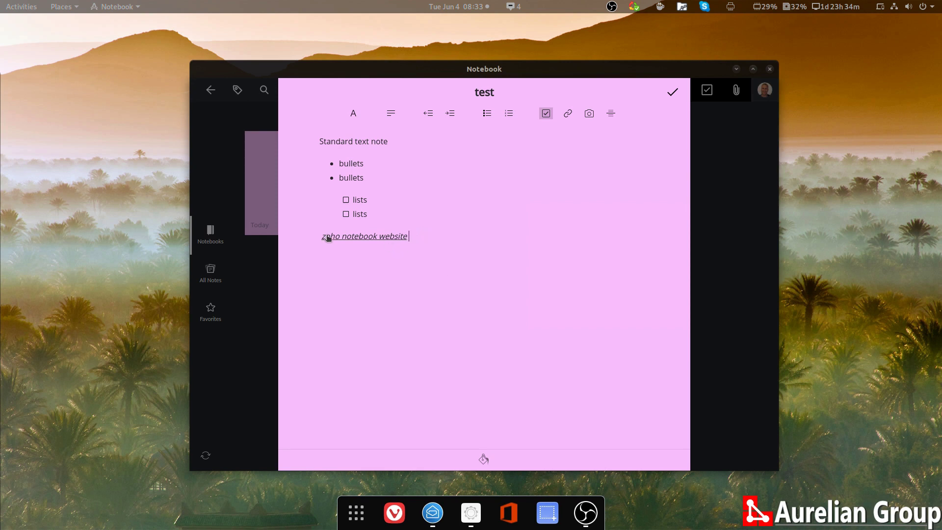
click(590, 115)
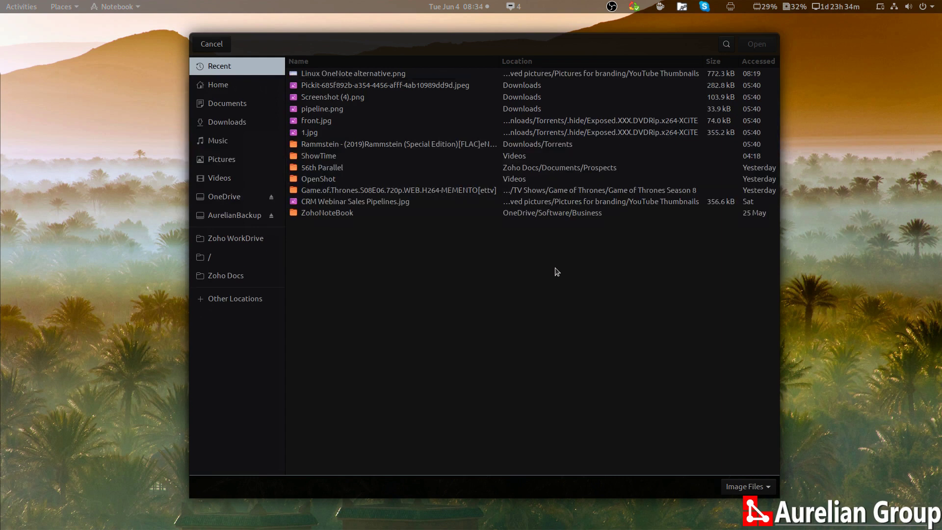
- Add a horizontal divider below the link, then insert the Linux OneNote alternative.png image
click(343, 73)
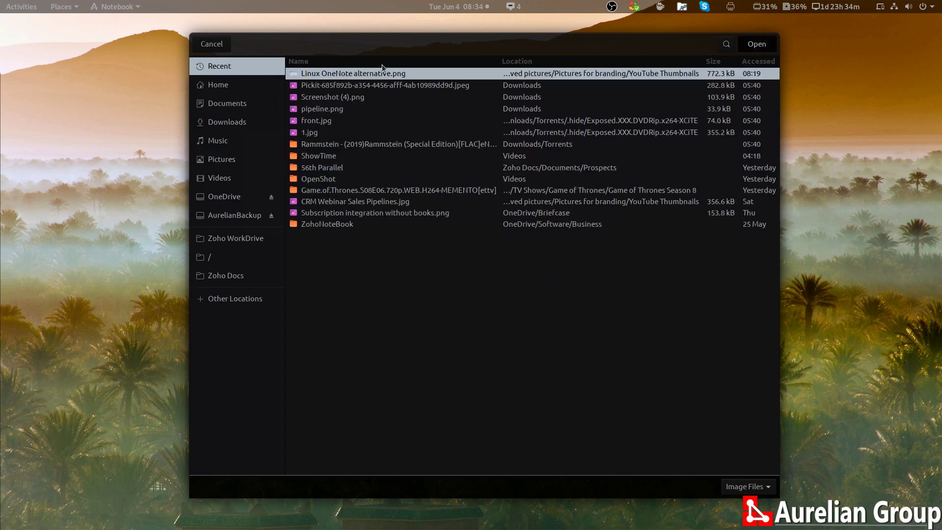
key(Return)
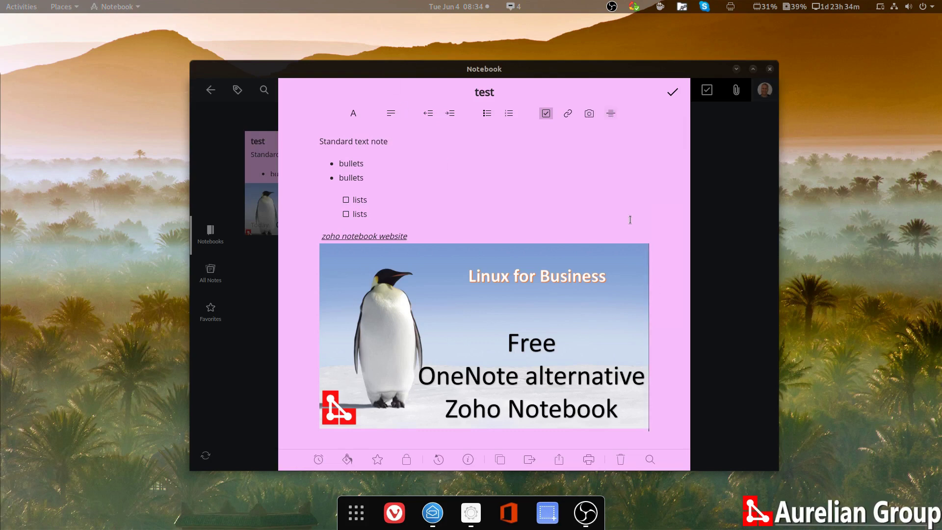
key(Return)
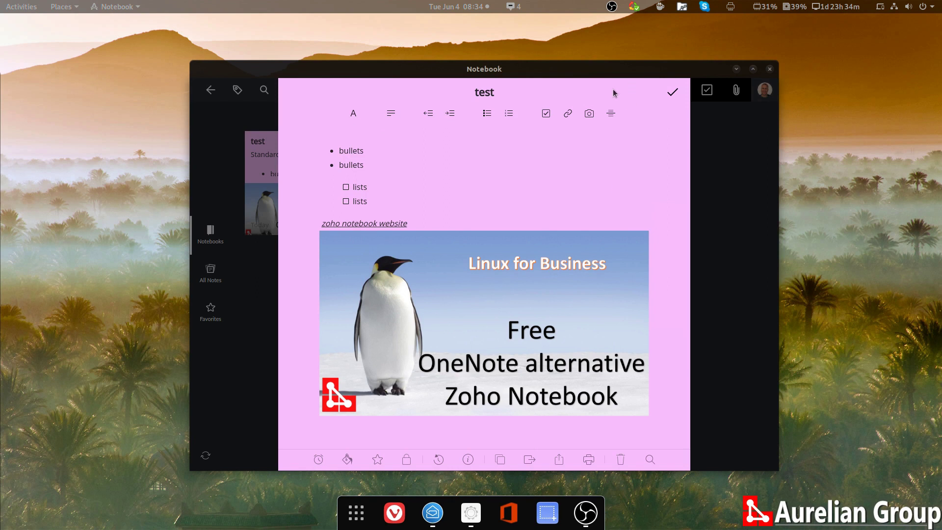
click(611, 114)
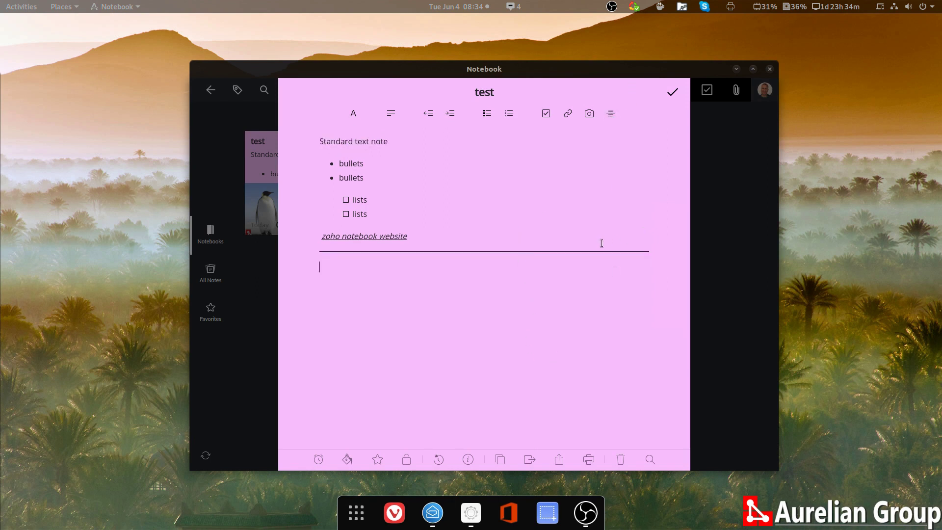
click(589, 114)
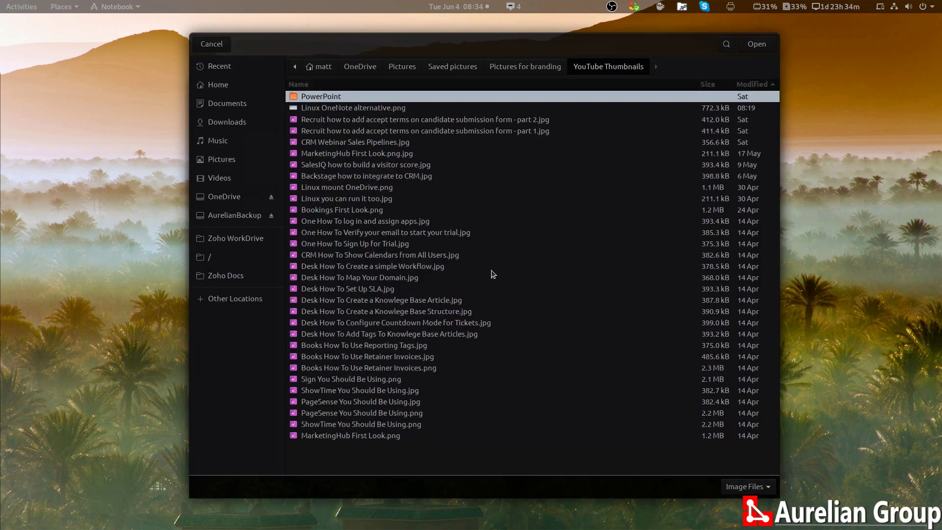
double_click(399, 108)
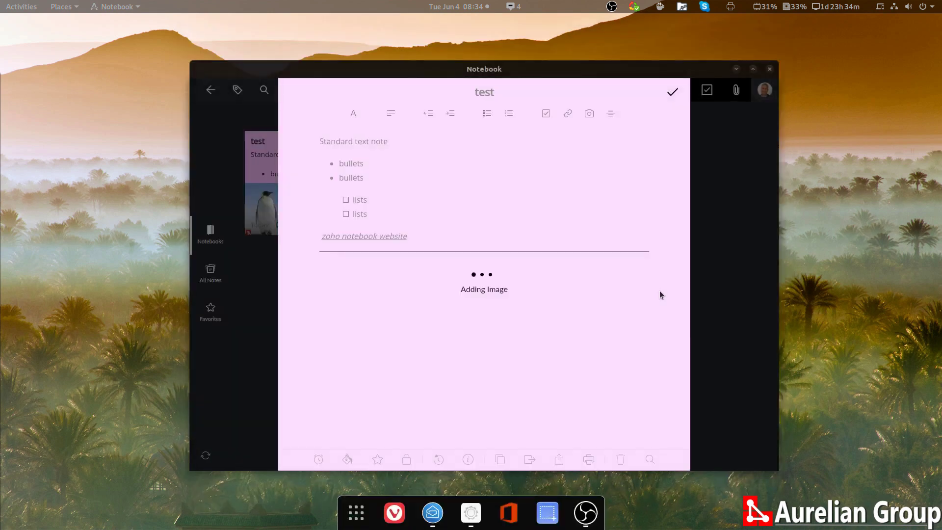
scroll(675, 379, down, 2)
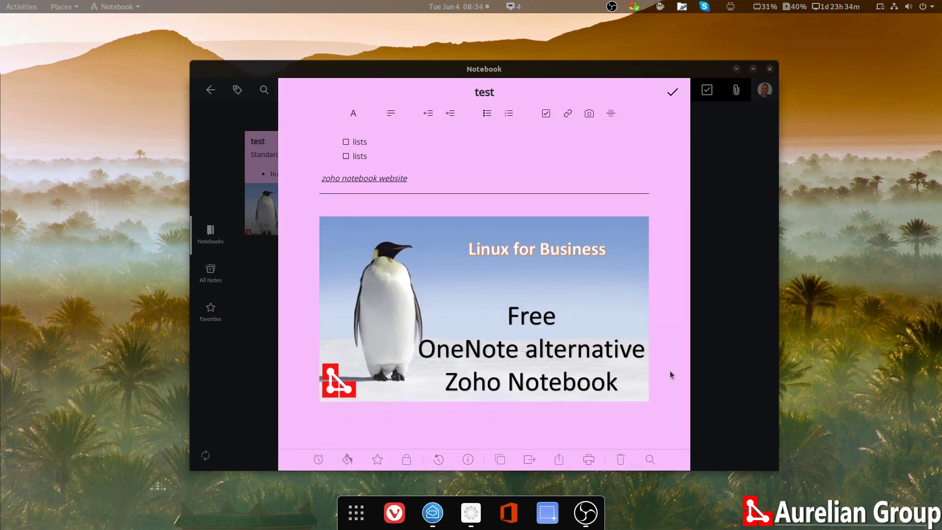
click(319, 460)
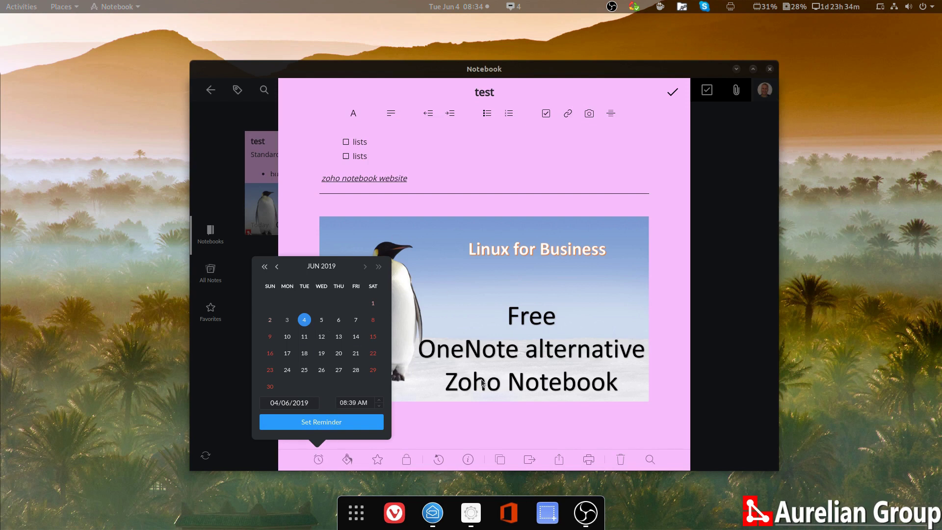
click(459, 426)
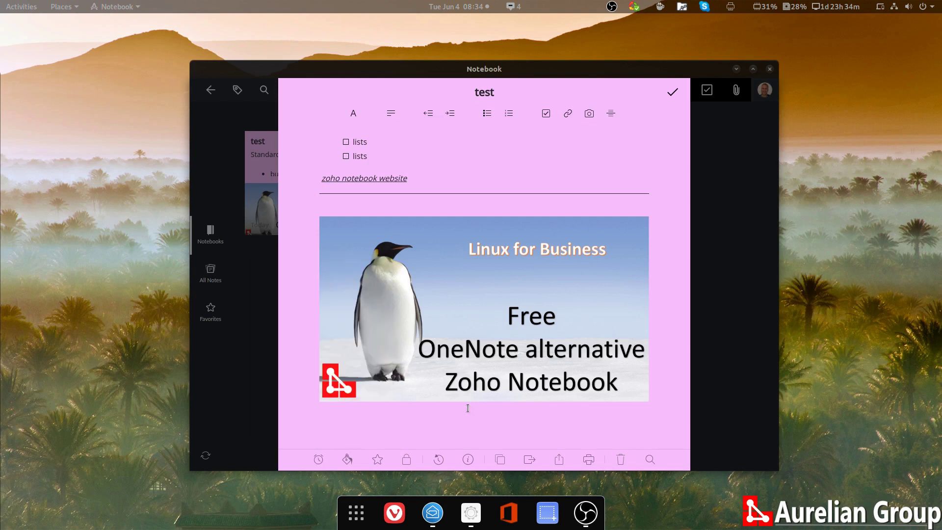
click(346, 460)
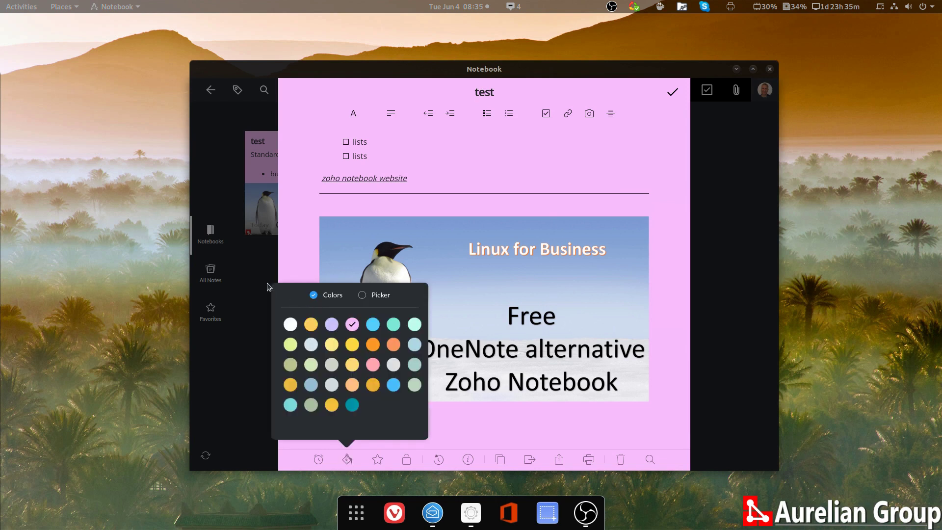
- Replace the note's background with a custom light green chosen in the colour picker
click(290, 385)
click(362, 294)
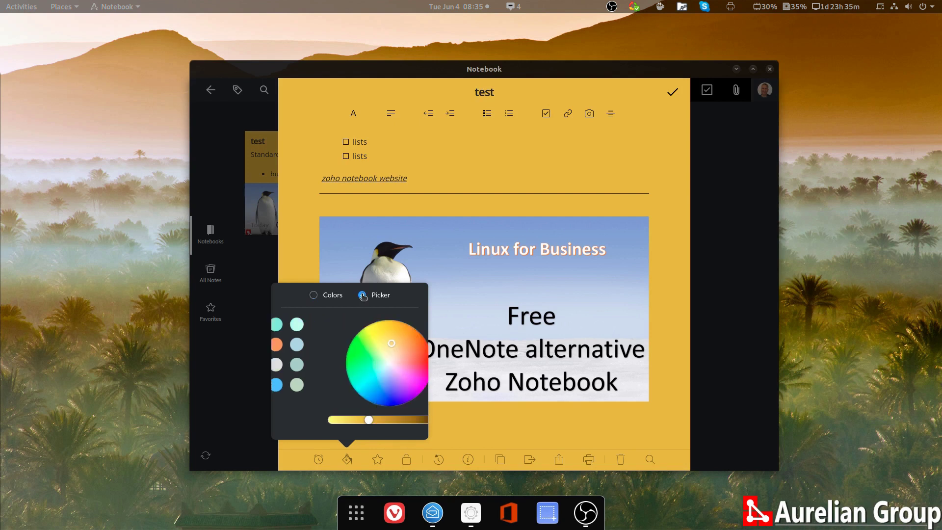
drag(354, 351, 334, 360)
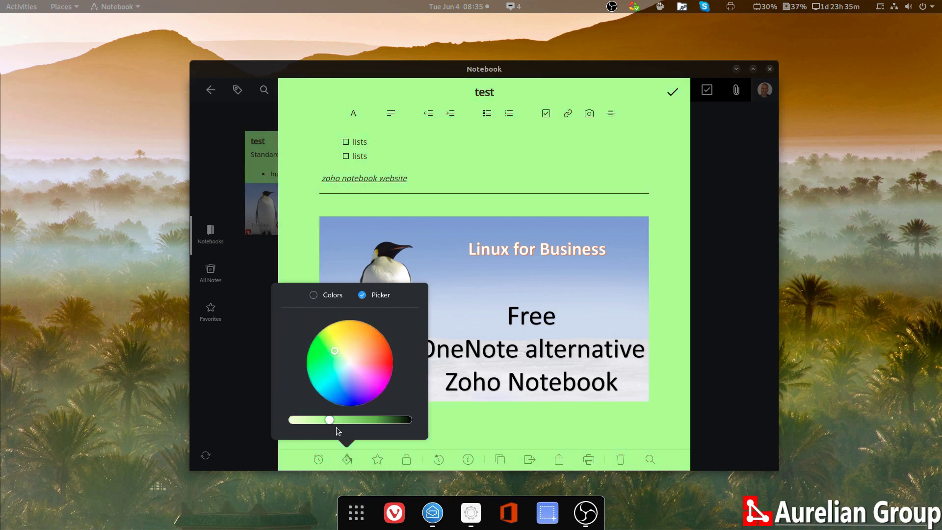
click(518, 429)
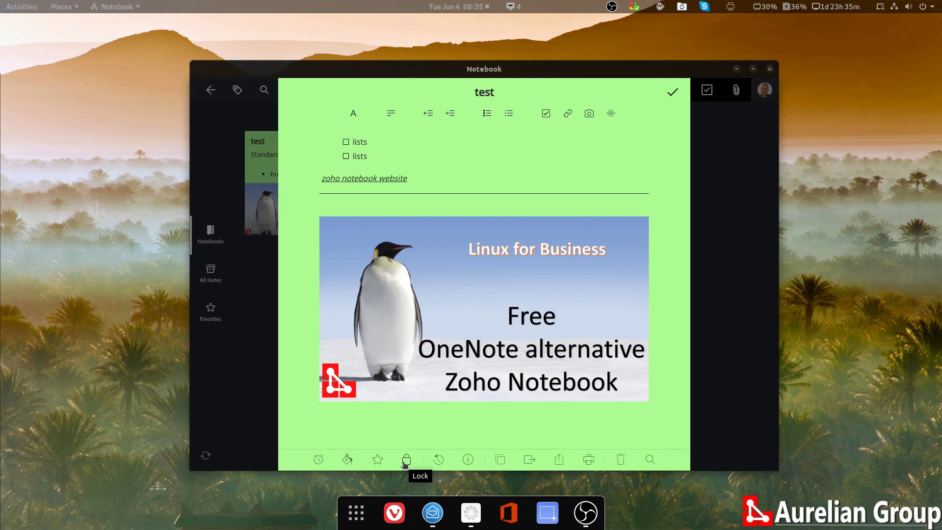
click(437, 460)
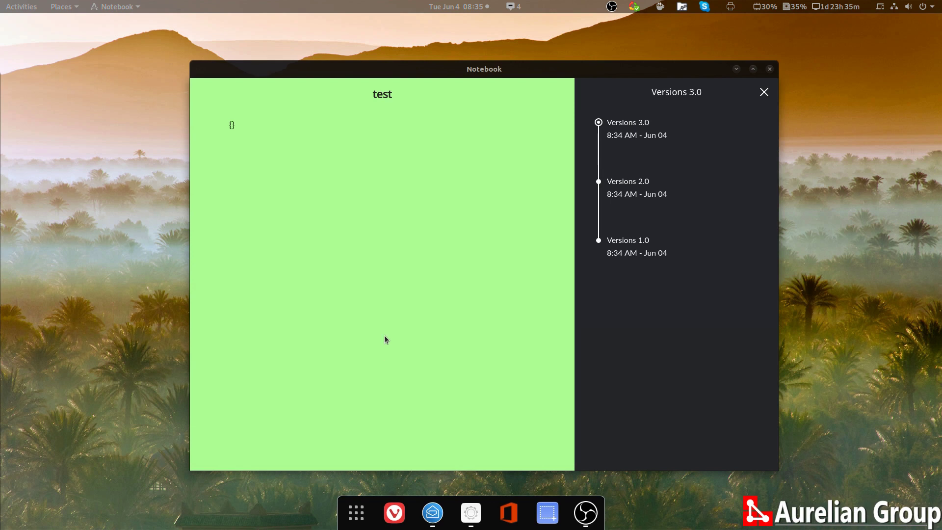
click(764, 92)
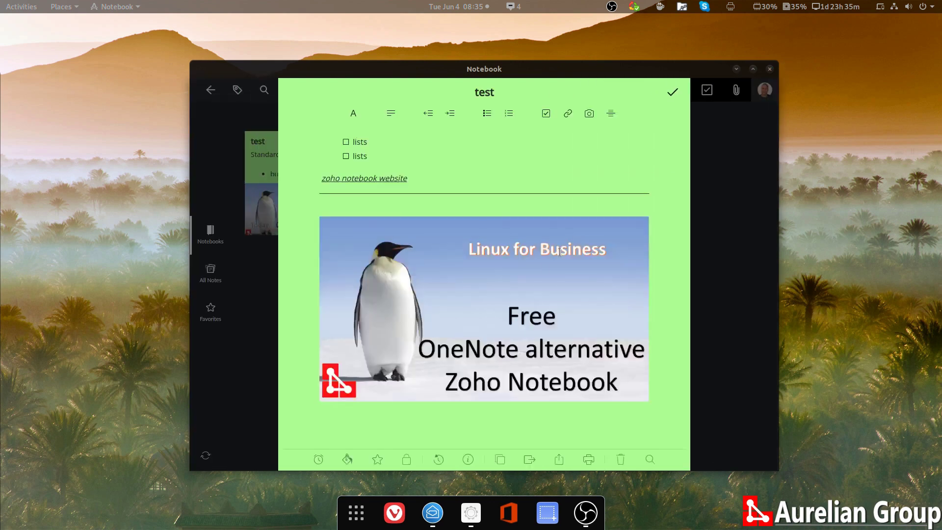
click(467, 459)
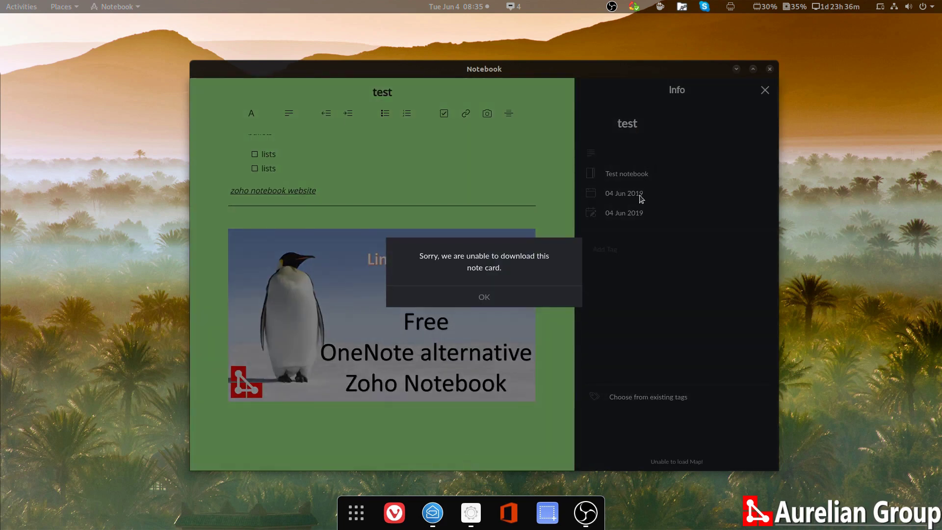
click(516, 303)
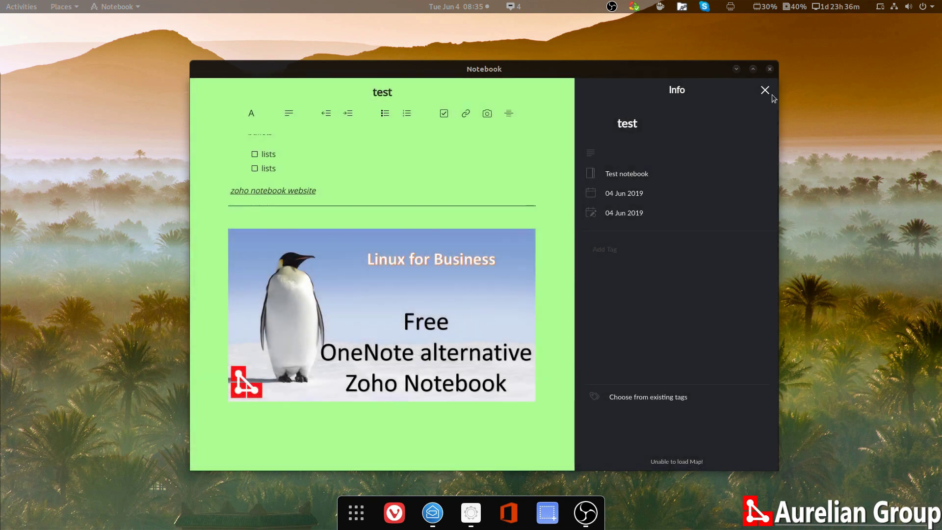
click(765, 90)
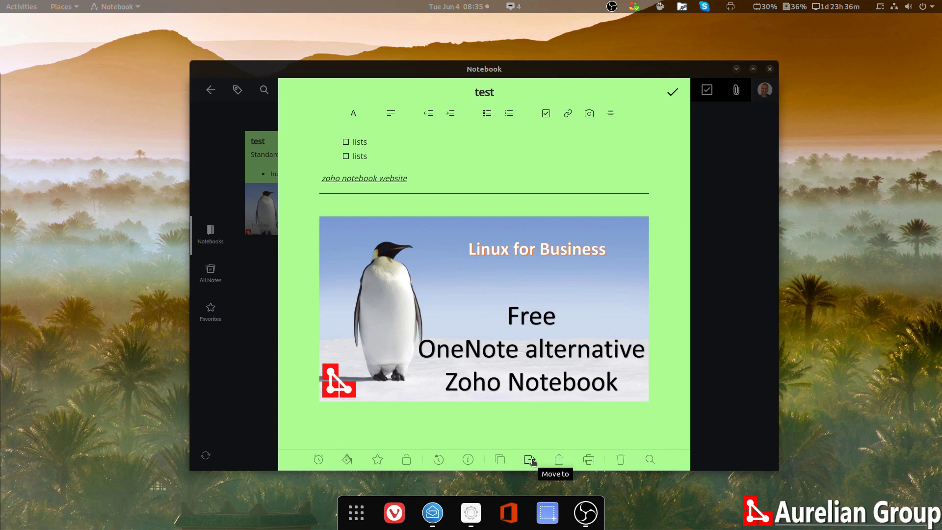
click(561, 459)
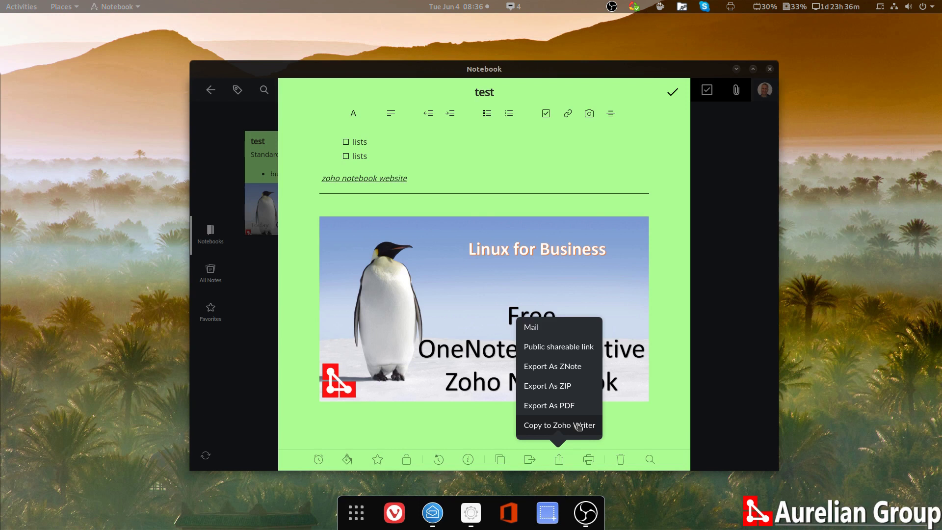
click(669, 405)
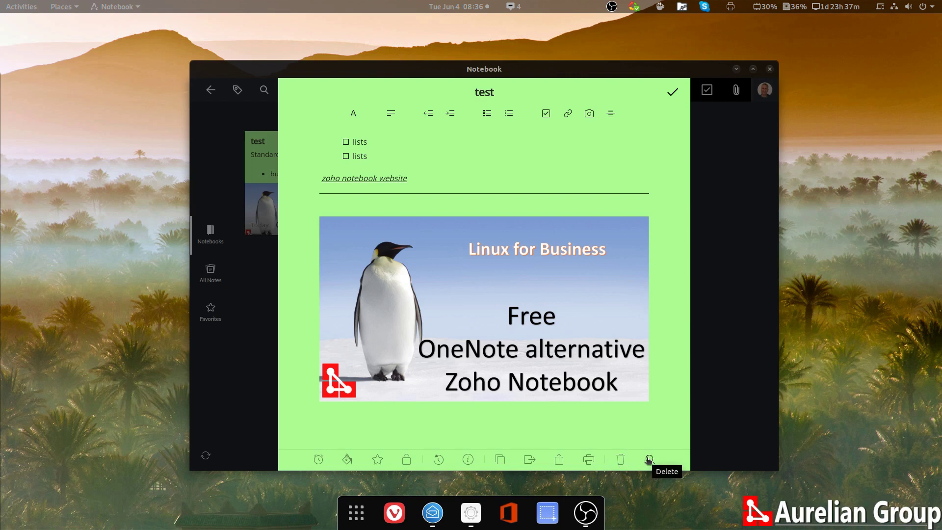
click(674, 92)
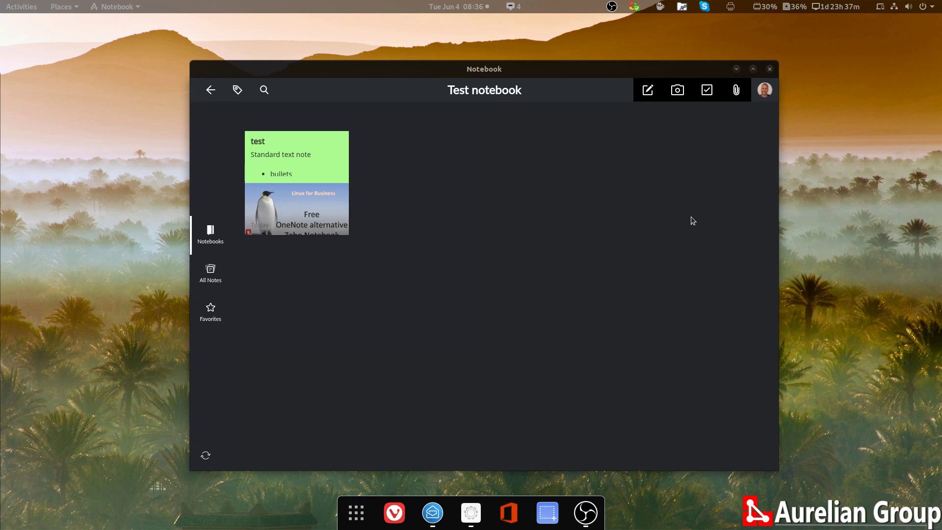
- Go back into Test notebook and create a new file note for an attachment
click(210, 90)
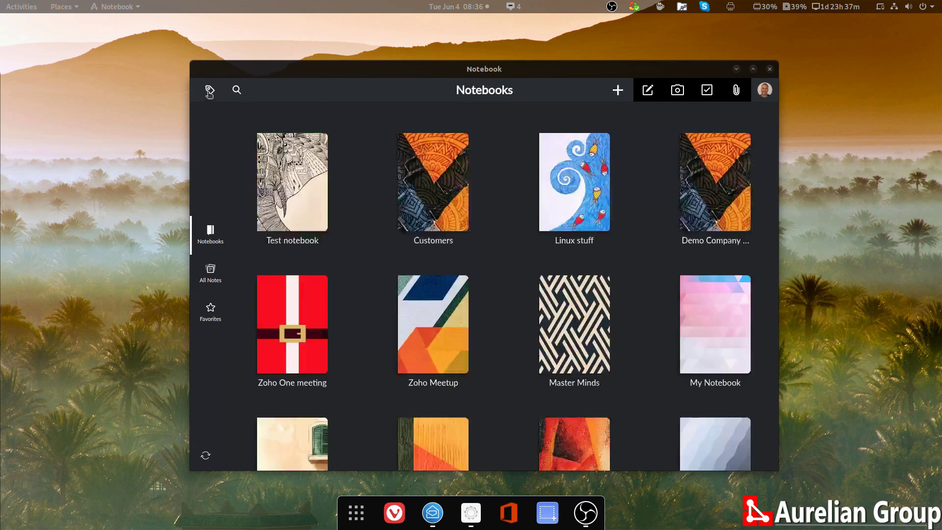
click(310, 212)
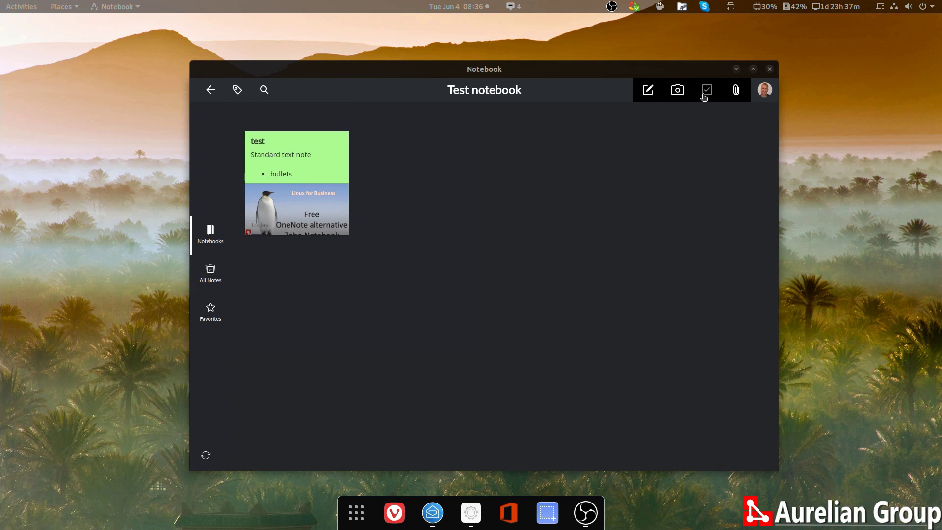
click(736, 90)
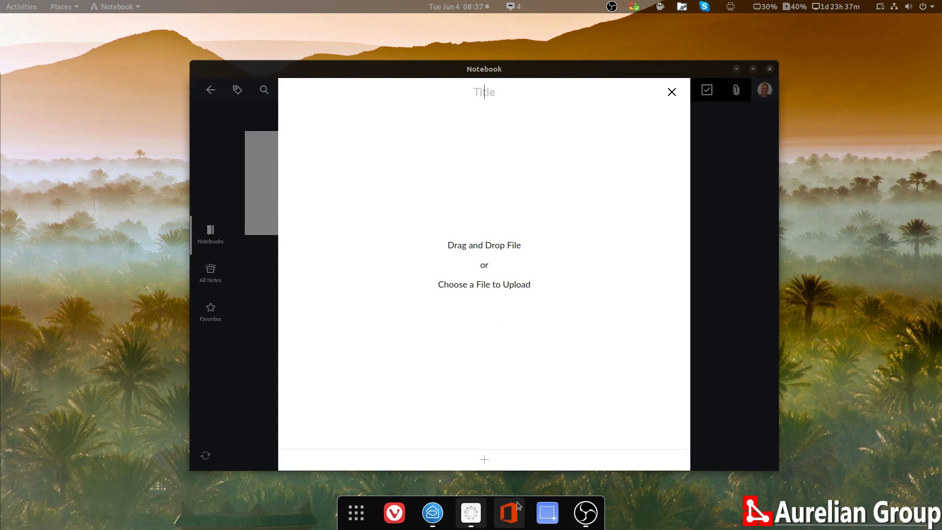
click(49, 6)
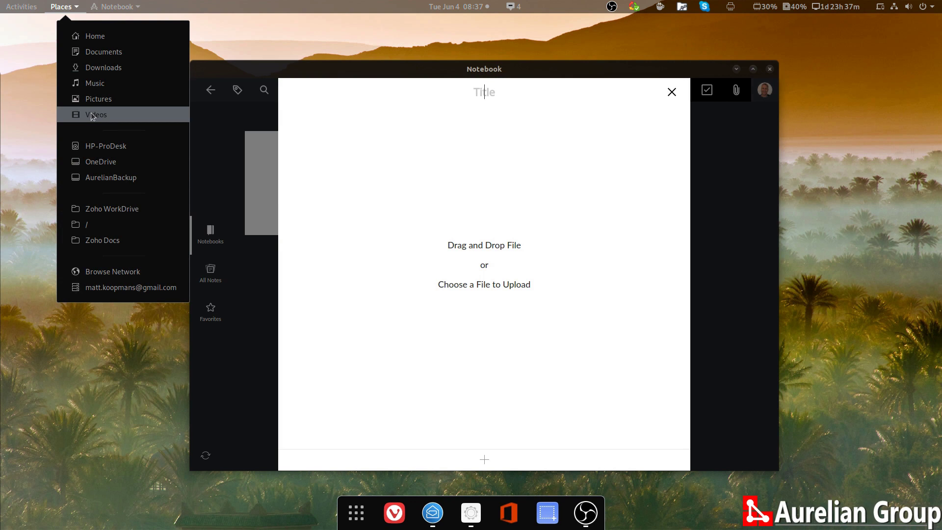
- Attach purevpn_1.2.3_amd64.deb from the Downloads folder to the new file note
click(104, 69)
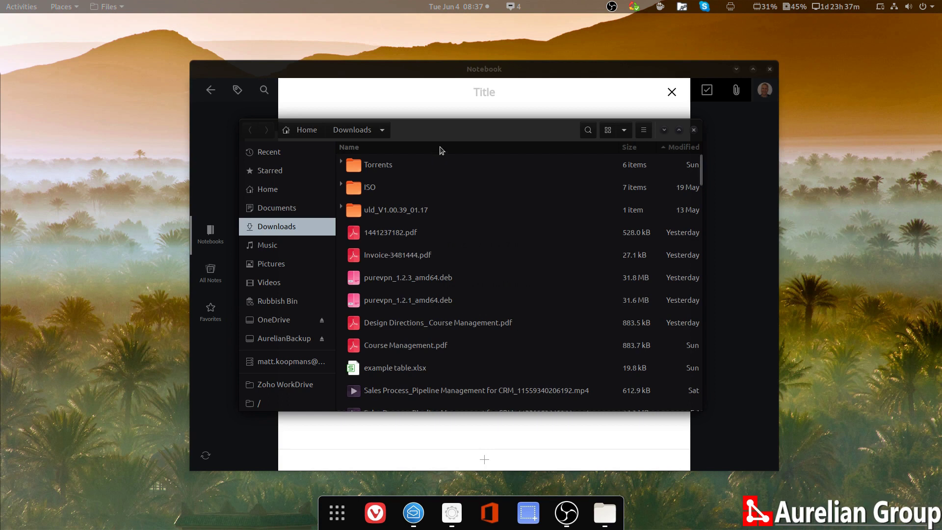
drag(444, 137, 823, 111)
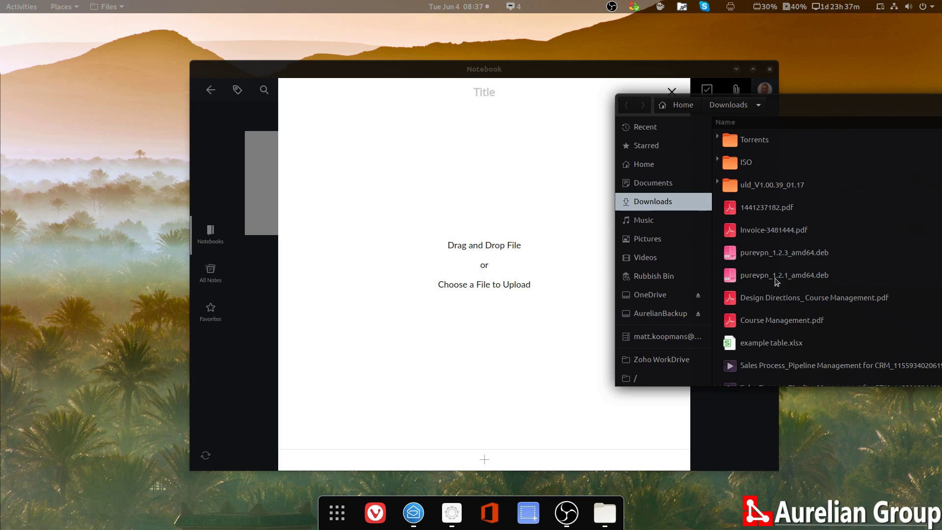
drag(749, 252, 434, 207)
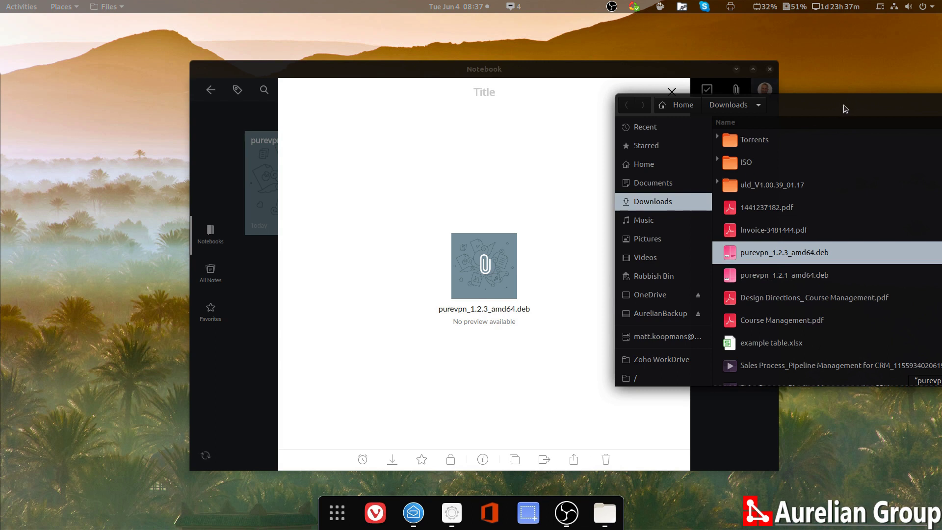
drag(849, 106, 590, 119)
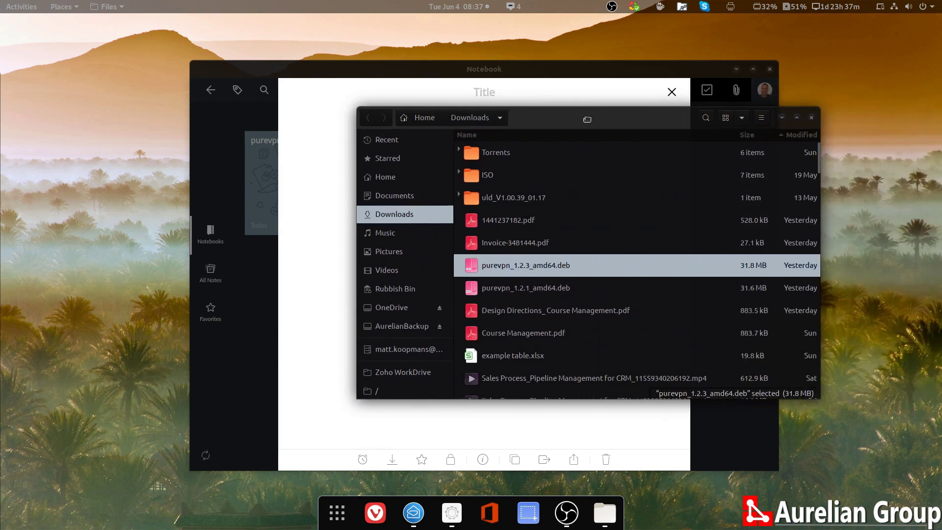
click(813, 119)
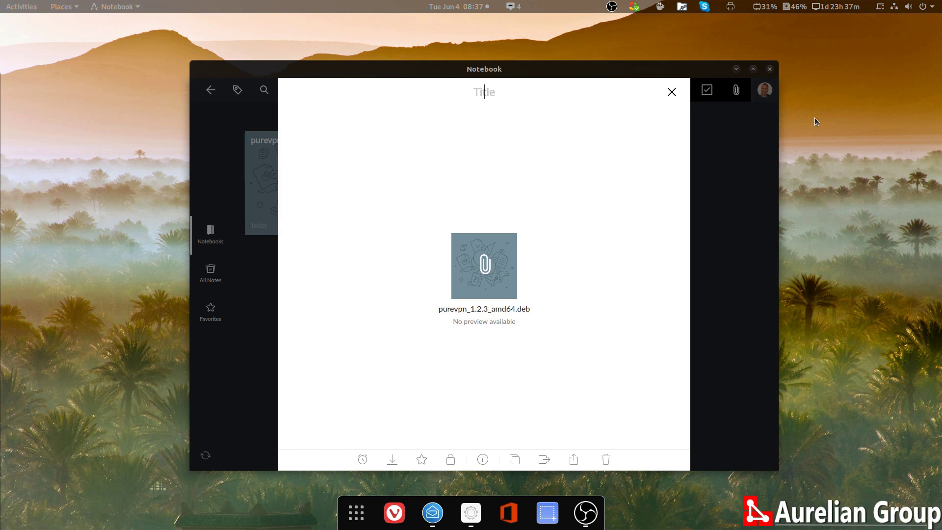
- Title the card 'Purevpn install file', close it, and stack it onto the test note
text(Purevpn install file)
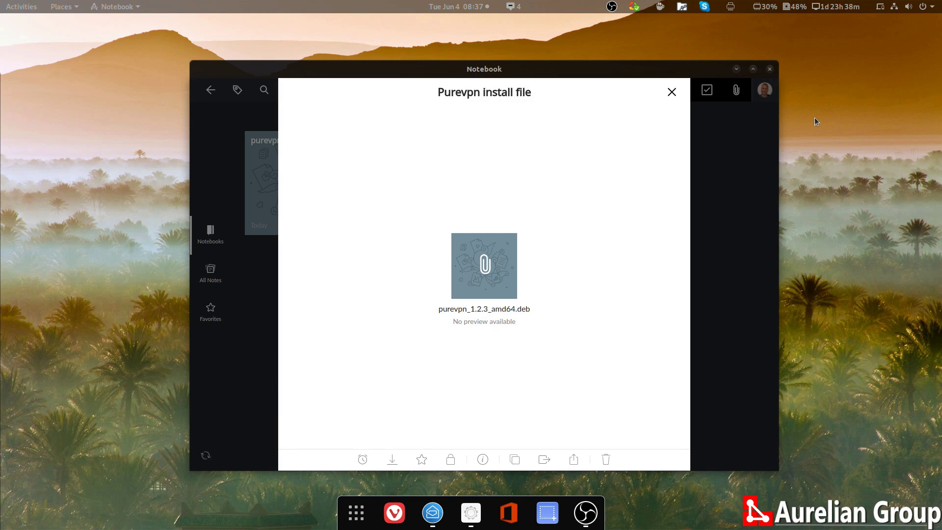
click(671, 93)
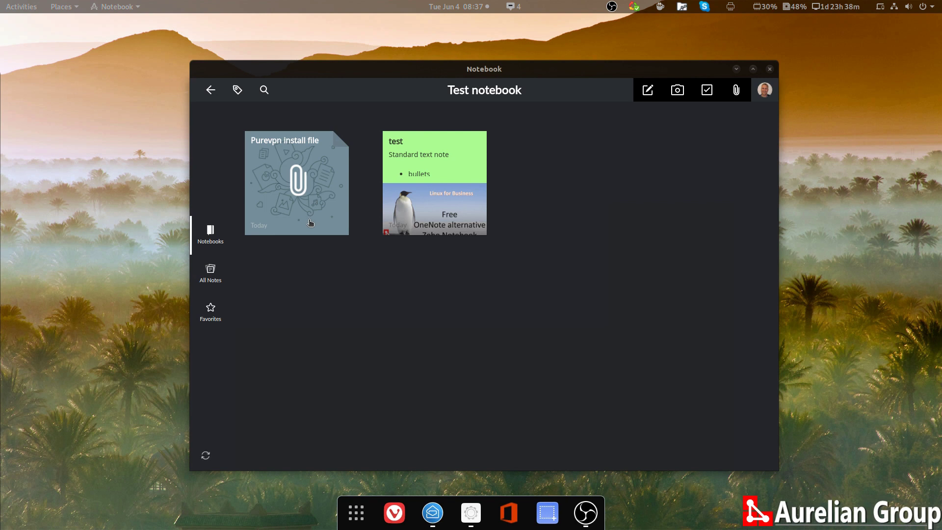
drag(310, 223, 452, 224)
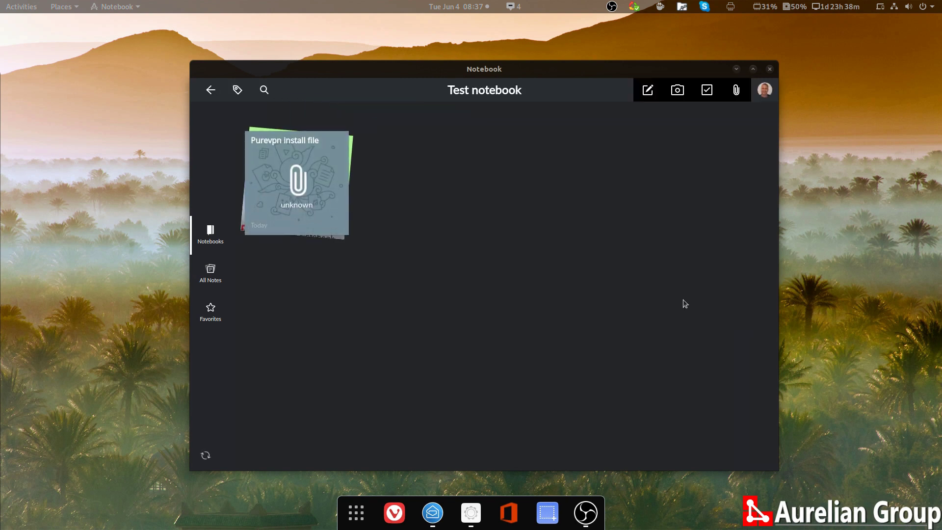
- Name the Purevpn and test note stack 'Linux stuff' and return to the notebooks list
click(300, 222)
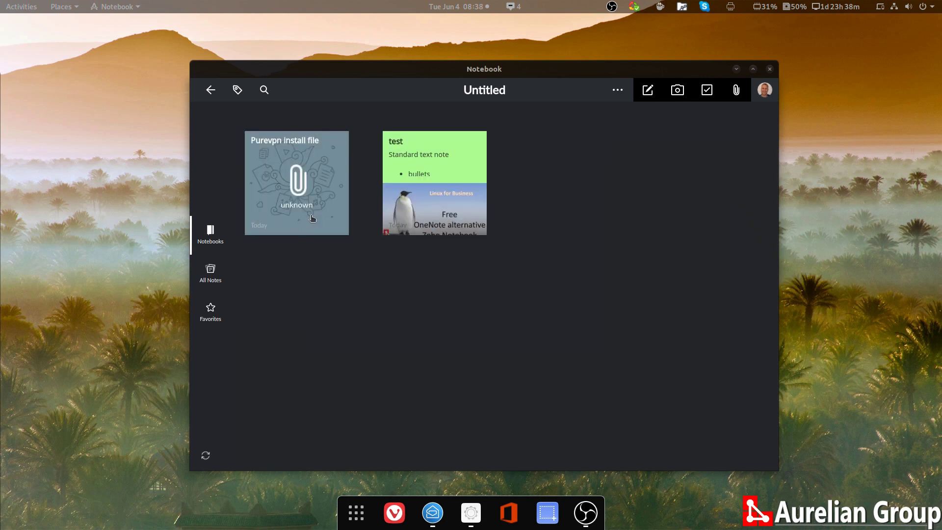
double_click(494, 87)
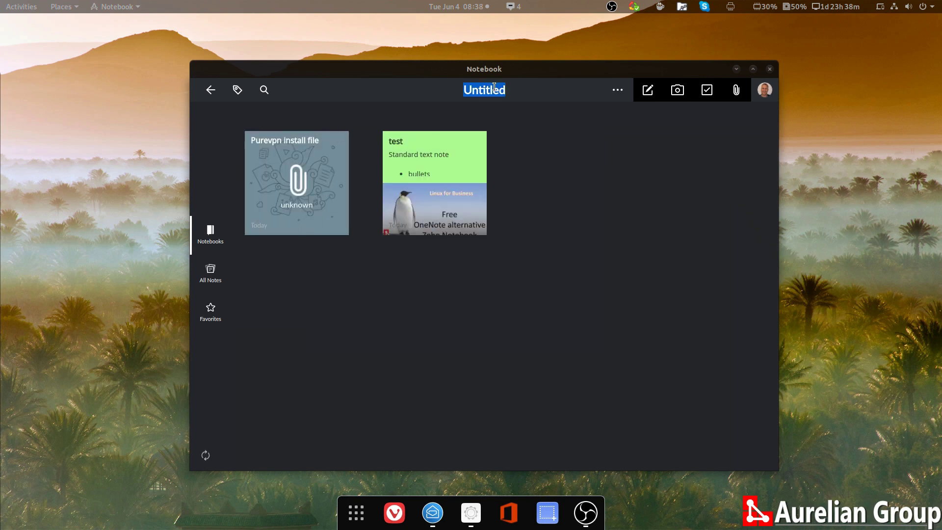
text(Lin)
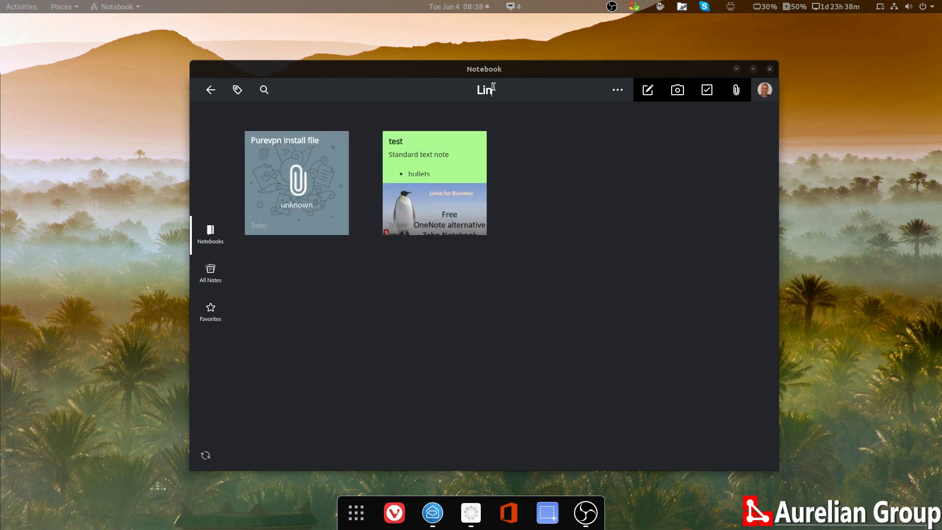
text(ux stuff)
click(210, 90)
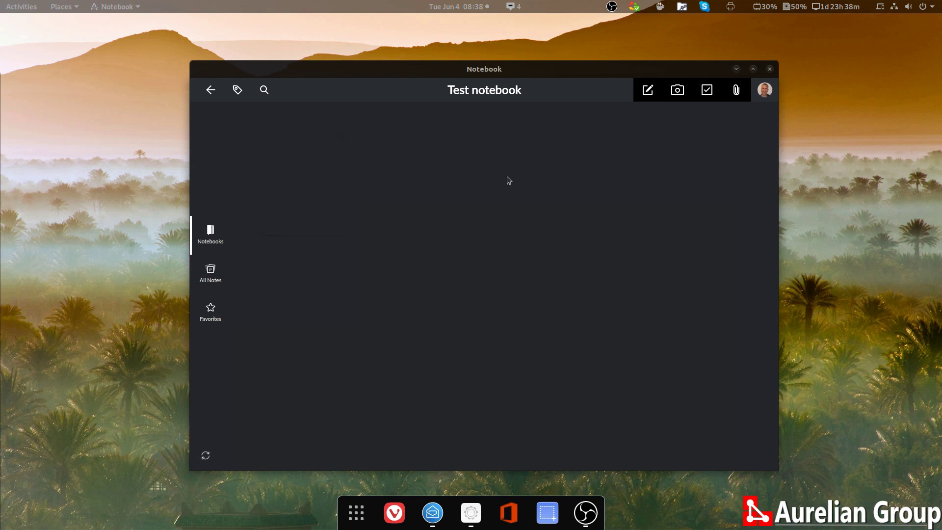
click(211, 89)
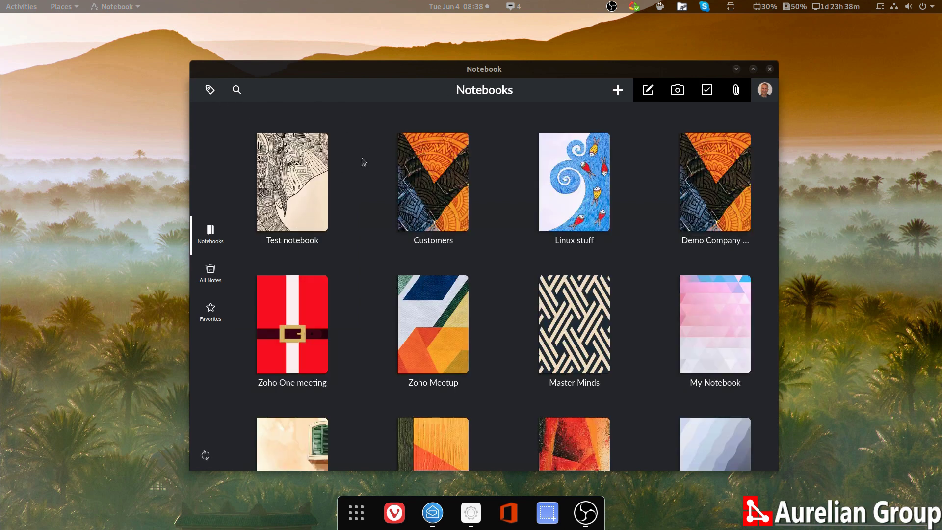
- Reopen Test notebook until the Document PDF card appears beside the stack
click(306, 193)
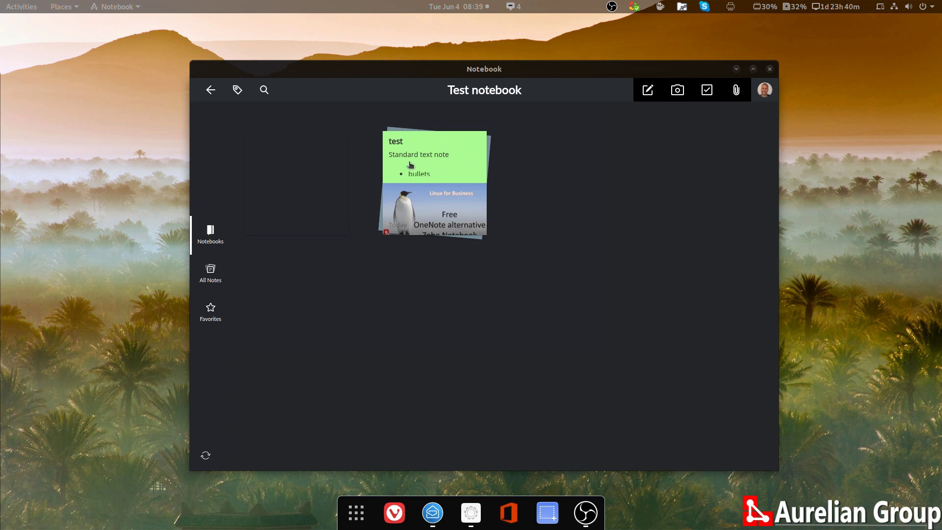
click(211, 90)
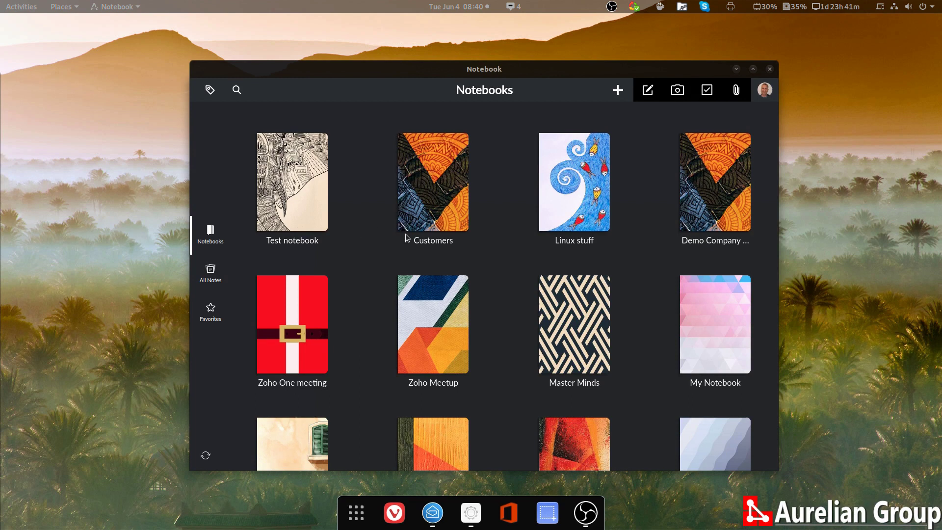
click(296, 164)
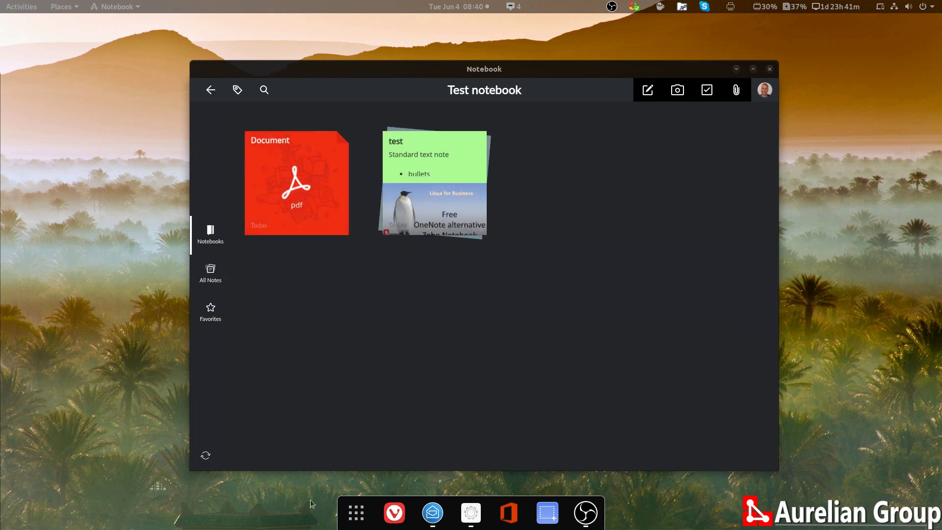
- Open the Document PDF and scroll through its single-page Aurelian Group business software flyer
click(300, 231)
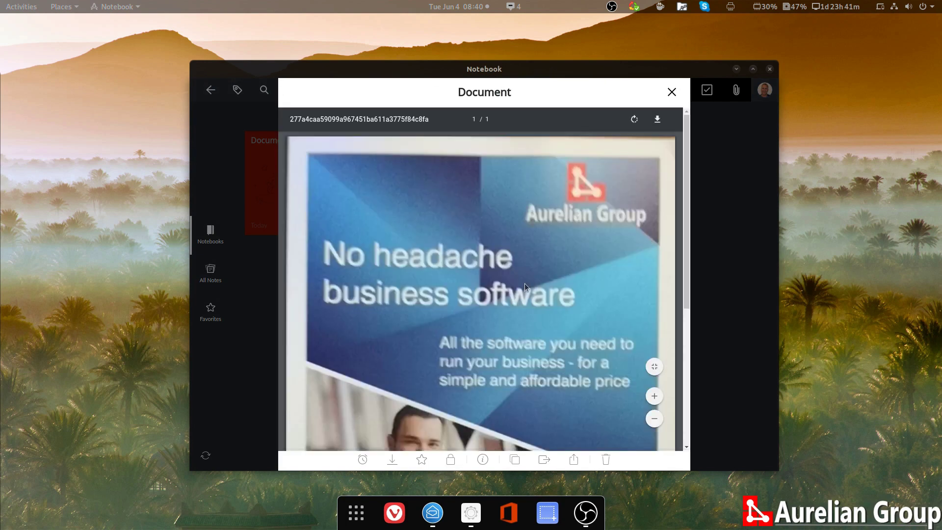
scroll(530, 285, down, 5)
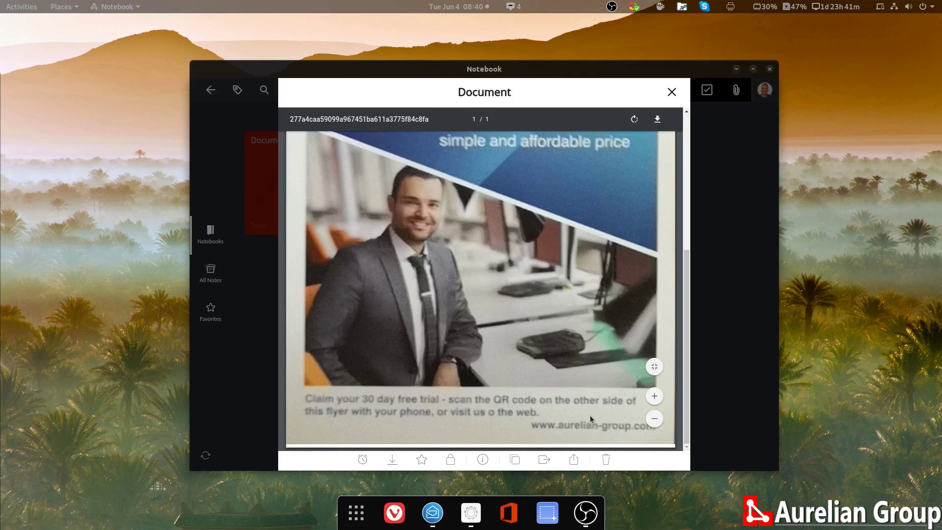
scroll(590, 417, up, 6)
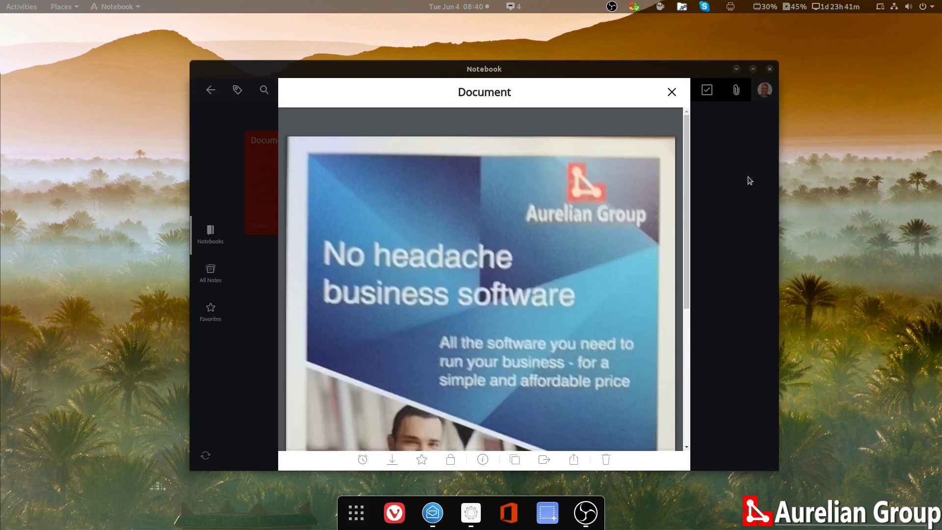
scroll(603, 305, down, 2)
scroll(569, 352, down, 3)
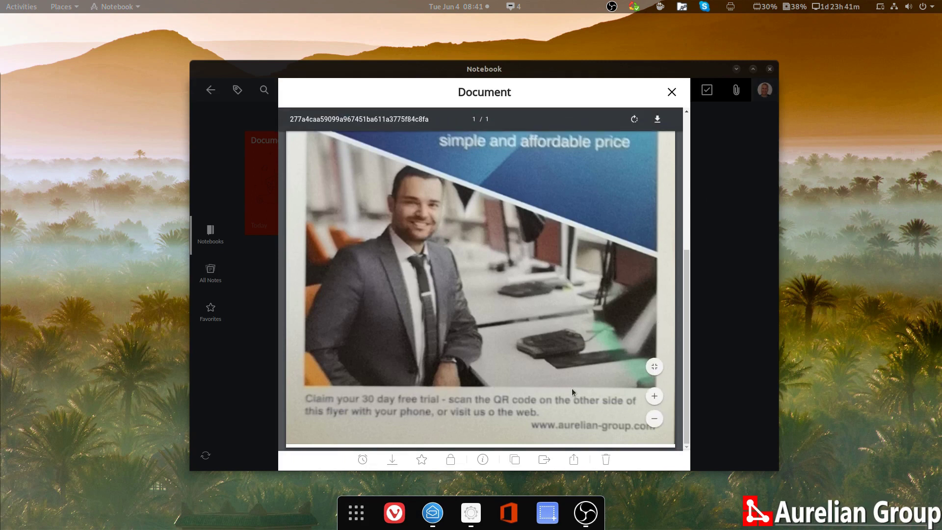
scroll(570, 390, up, 5)
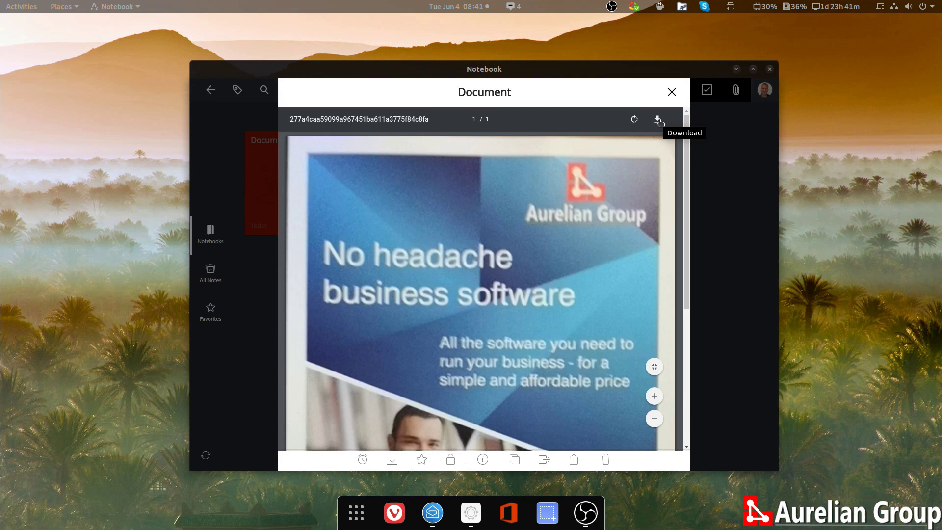
- Download the Document PDF into Downloads and open the saved copy in Document Viewer
click(659, 121)
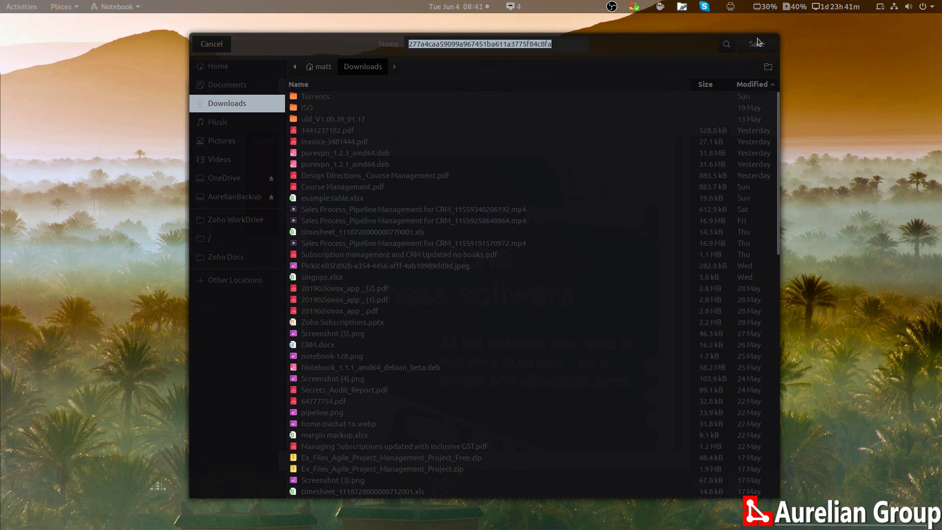
click(764, 45)
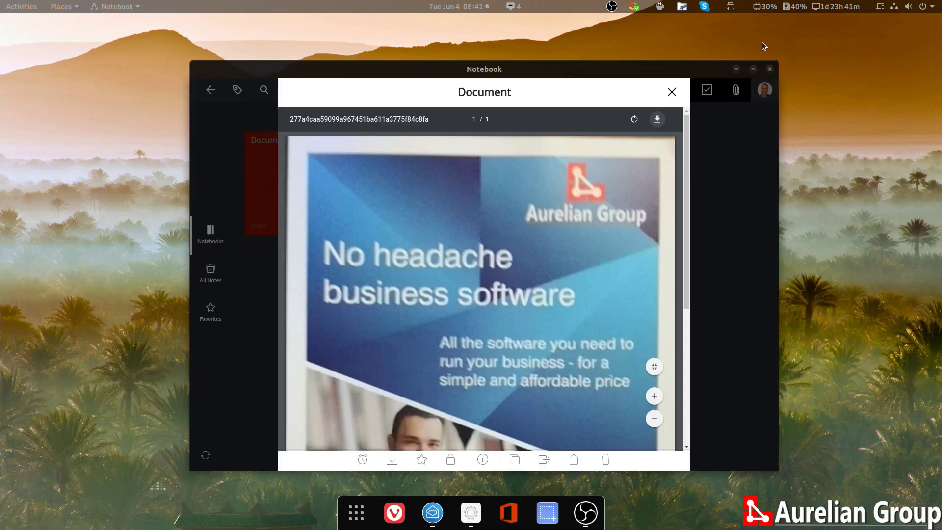
click(61, 7)
click(95, 67)
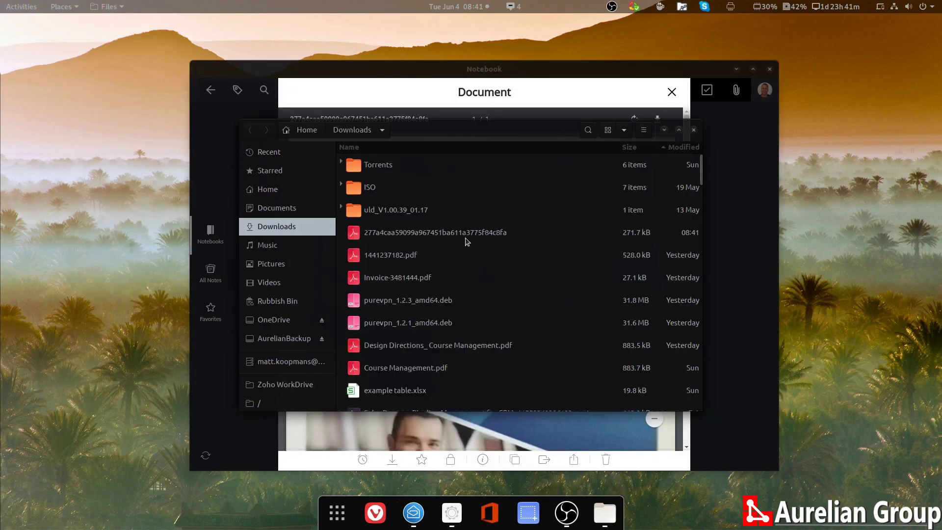
click(466, 232)
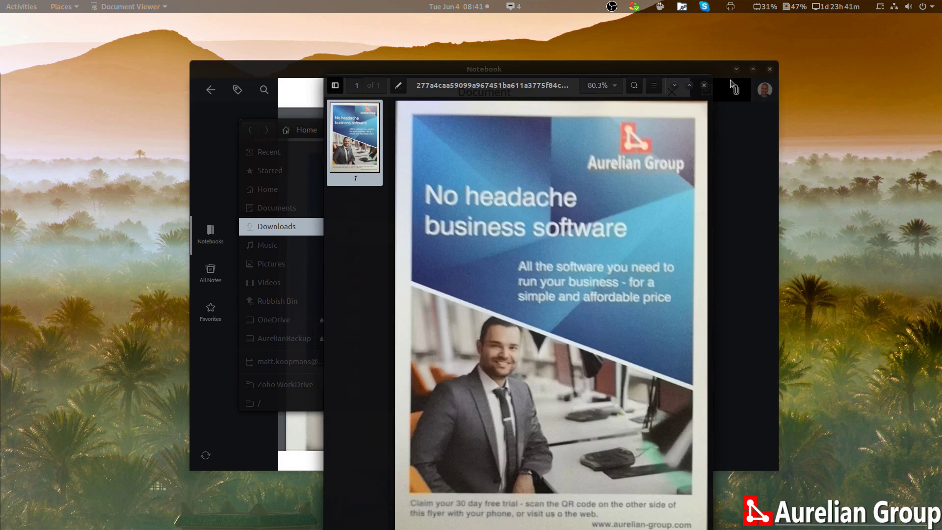
- Close Document Viewer, the Downloads folder window and the PDF preview
click(704, 87)
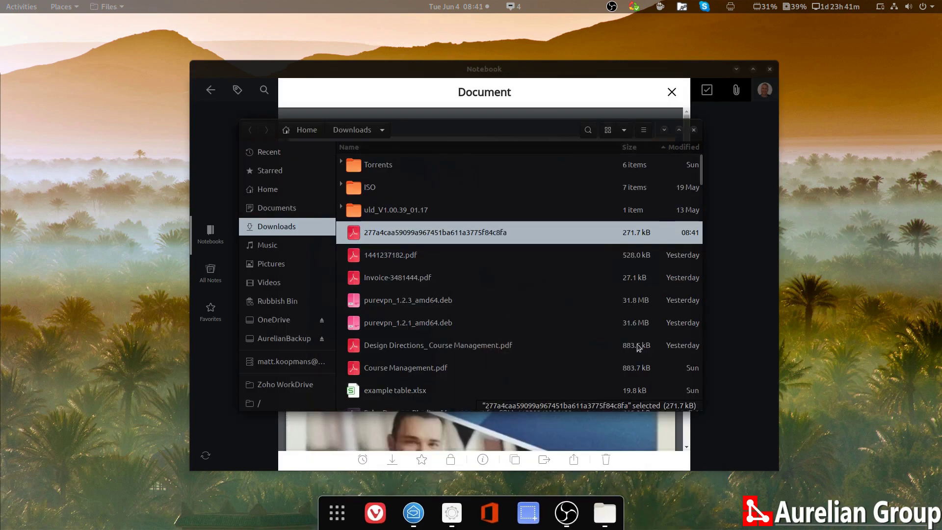
click(693, 129)
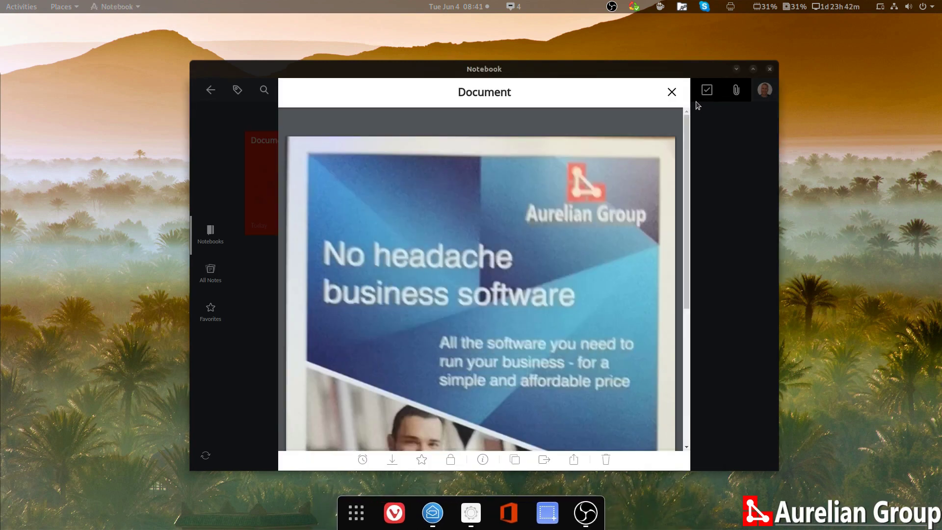
click(672, 93)
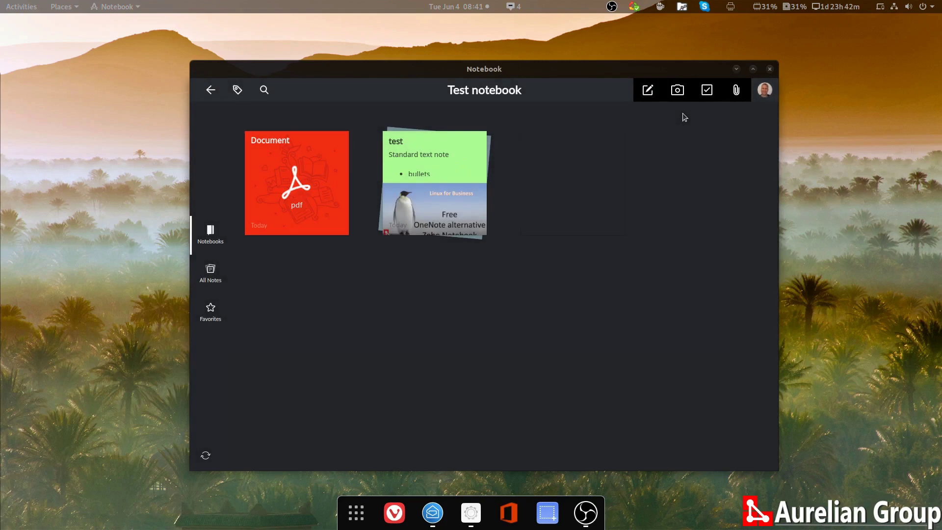
- Launch the Vivaldi browser from the dock
click(392, 521)
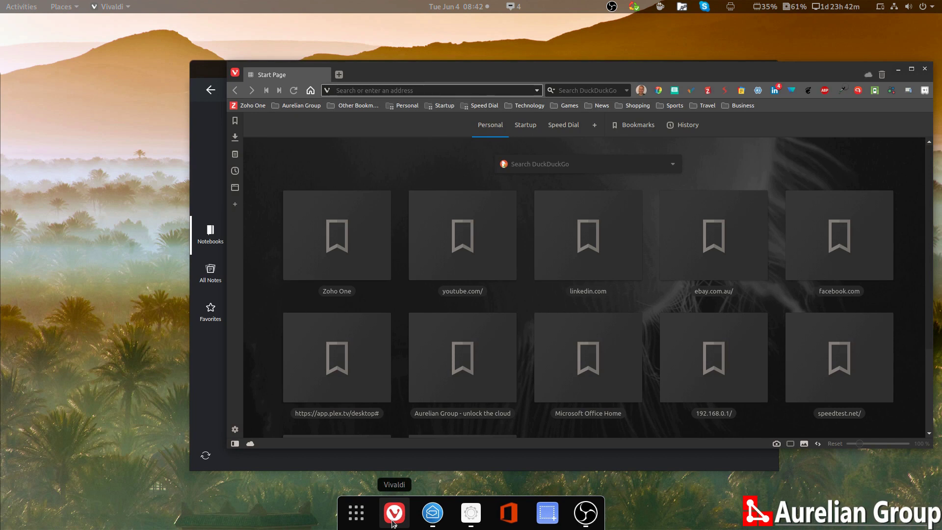
- Open the Zoho One speed dial and launch Notebook from its app grid
click(320, 232)
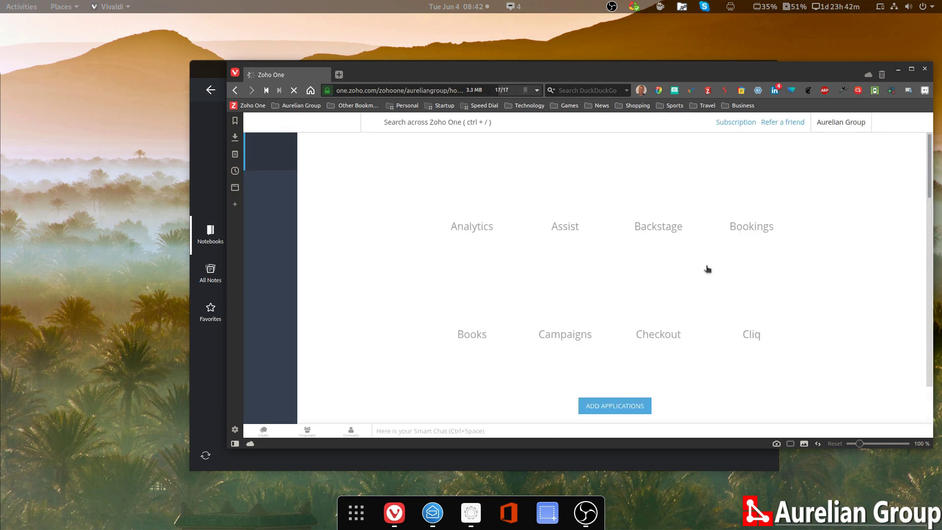
scroll(611, 292, down, 9)
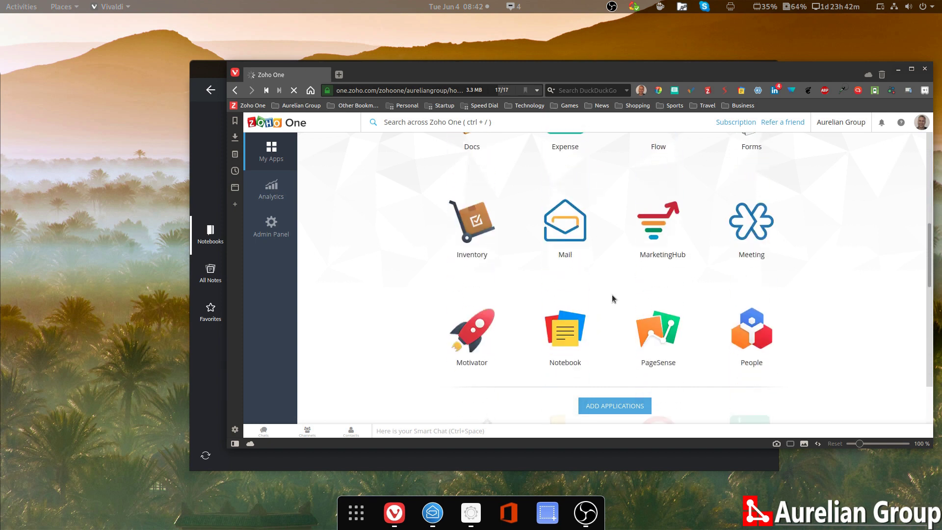
scroll(613, 295, down, 2)
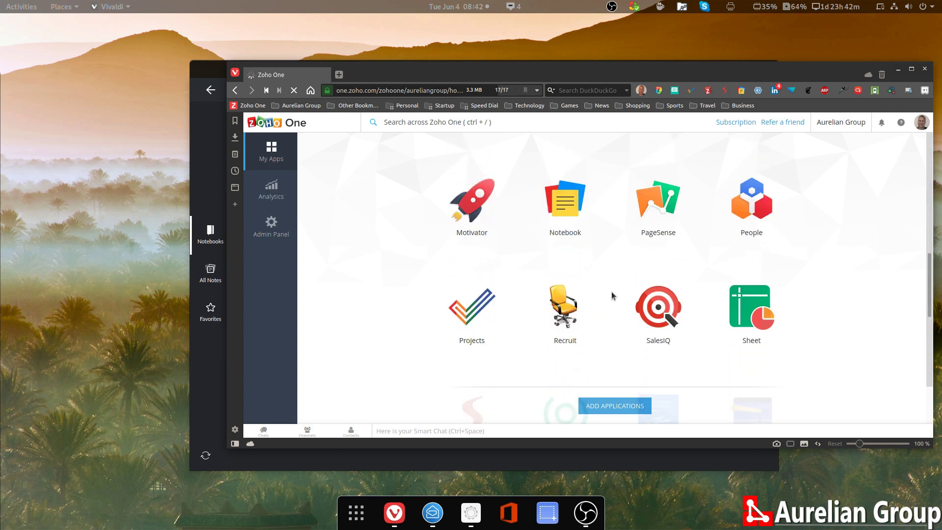
click(563, 201)
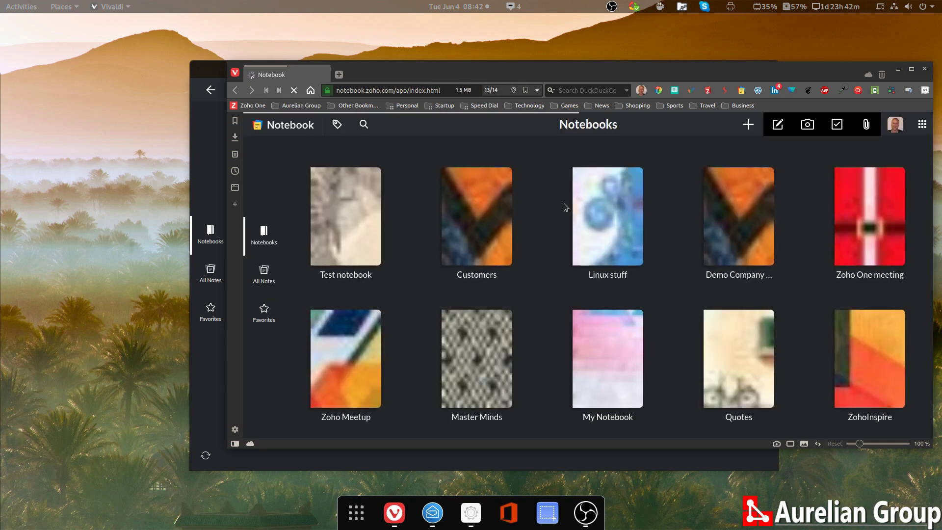
click(359, 226)
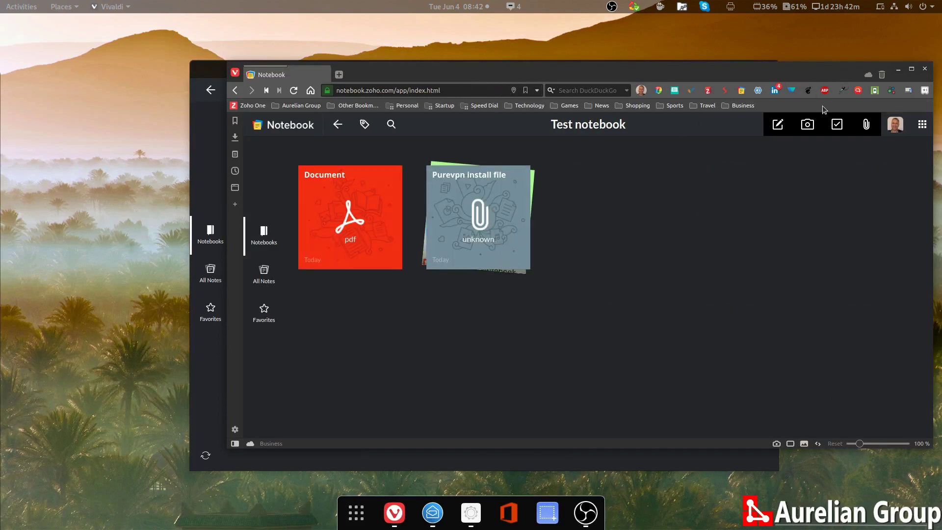
click(779, 125)
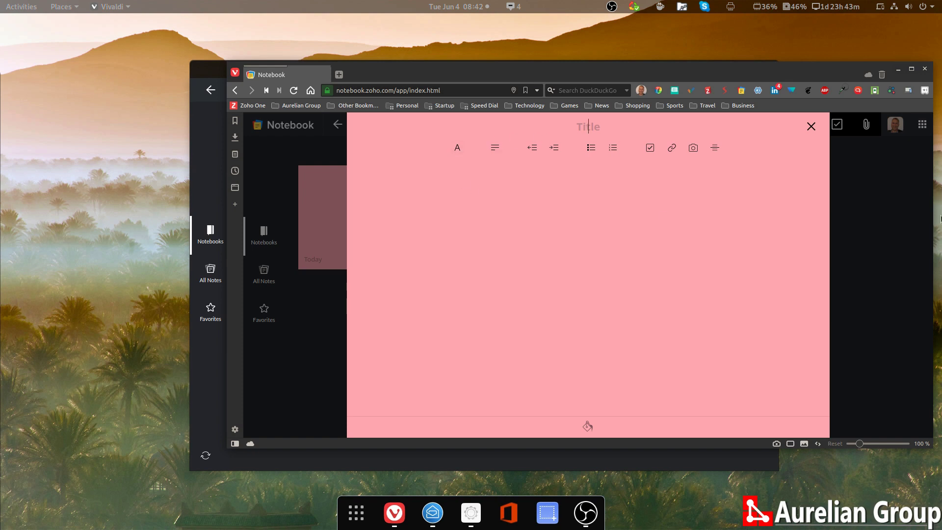
click(811, 126)
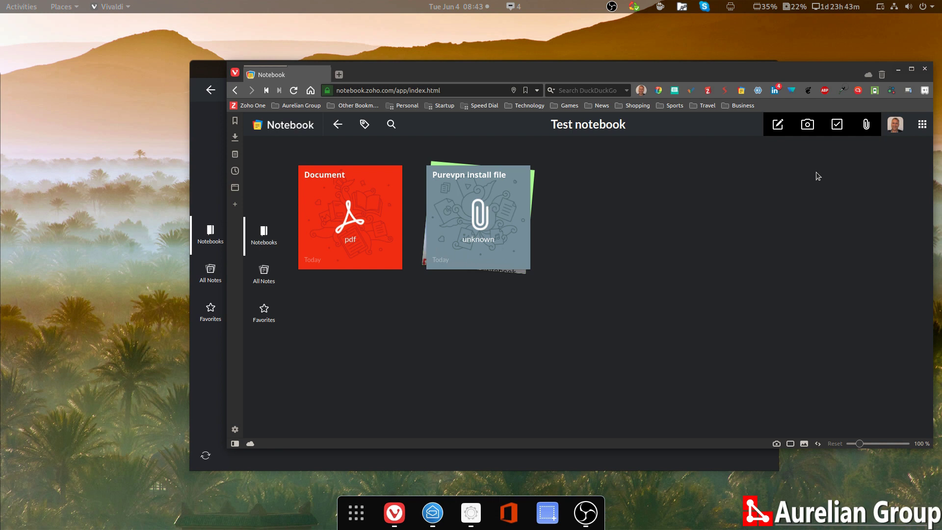
click(337, 125)
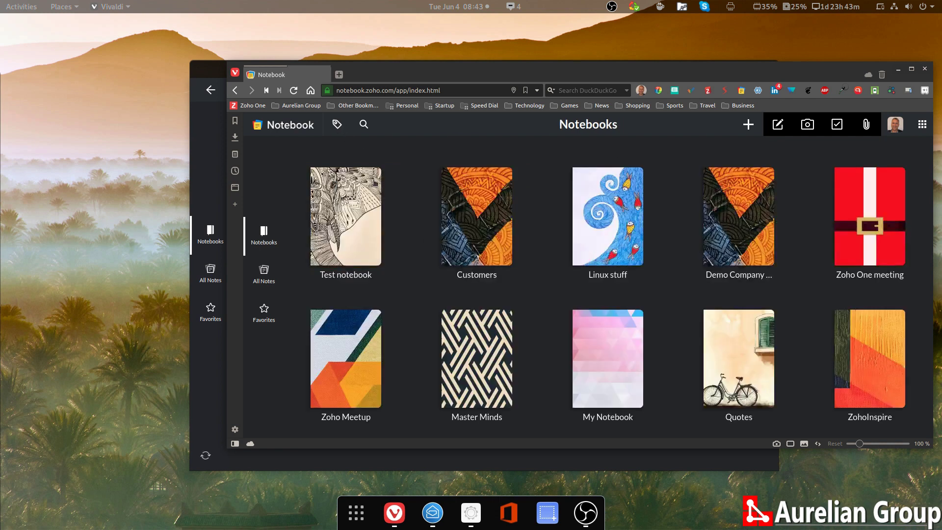
- Reopen Test notebook, view the new Draw note's scribble, then close it
click(334, 216)
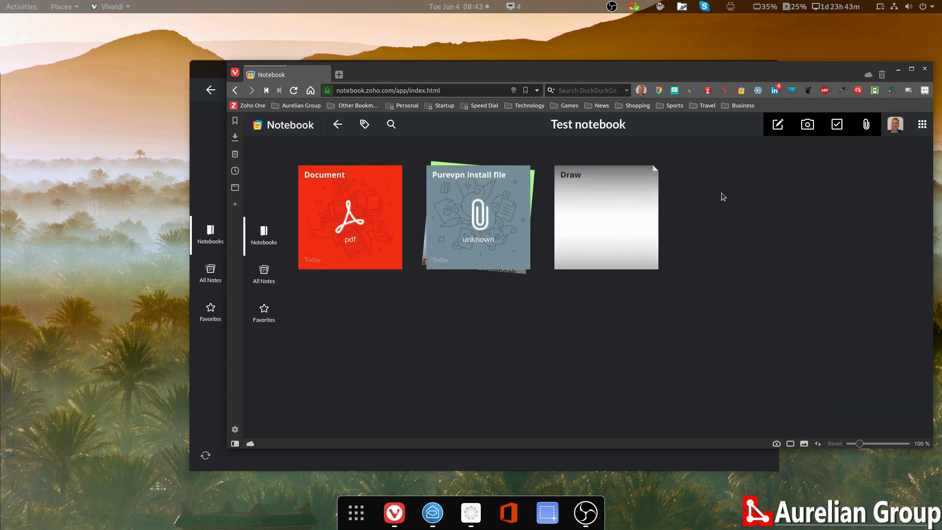
click(590, 240)
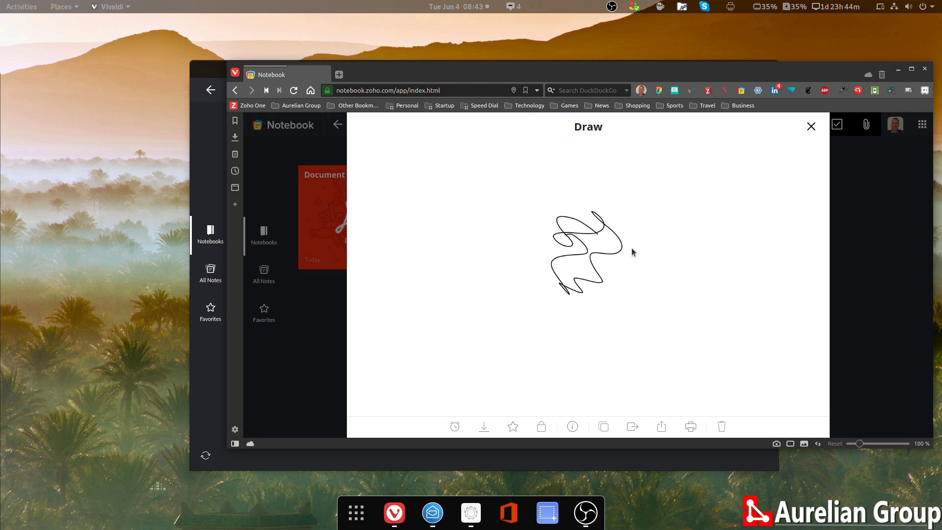
click(811, 126)
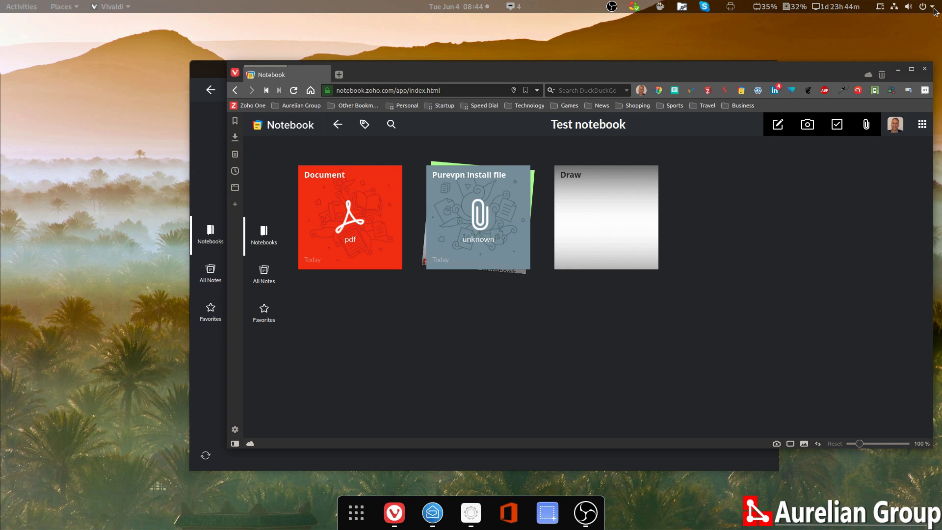
- Load the Zoho Notebook product page in a new tab and open the Notebook Web Clipper
click(342, 75)
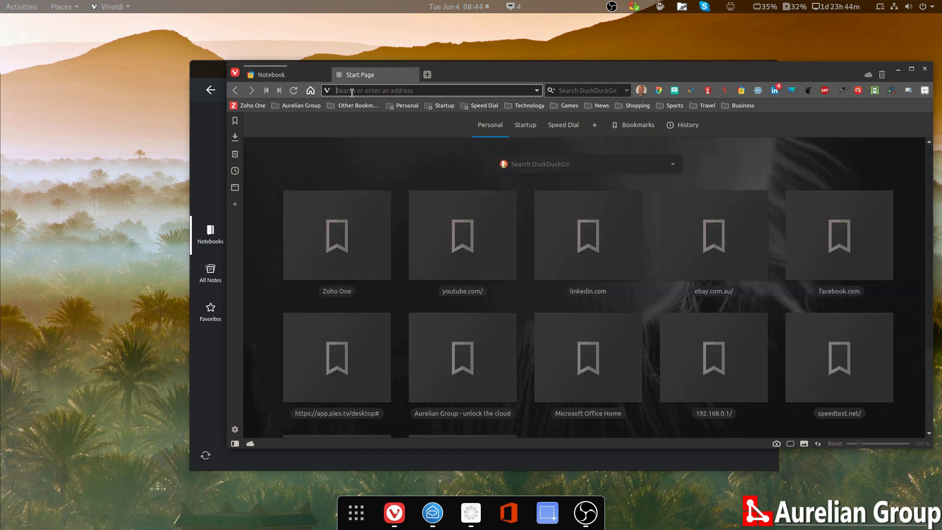
text(zoho.com/)
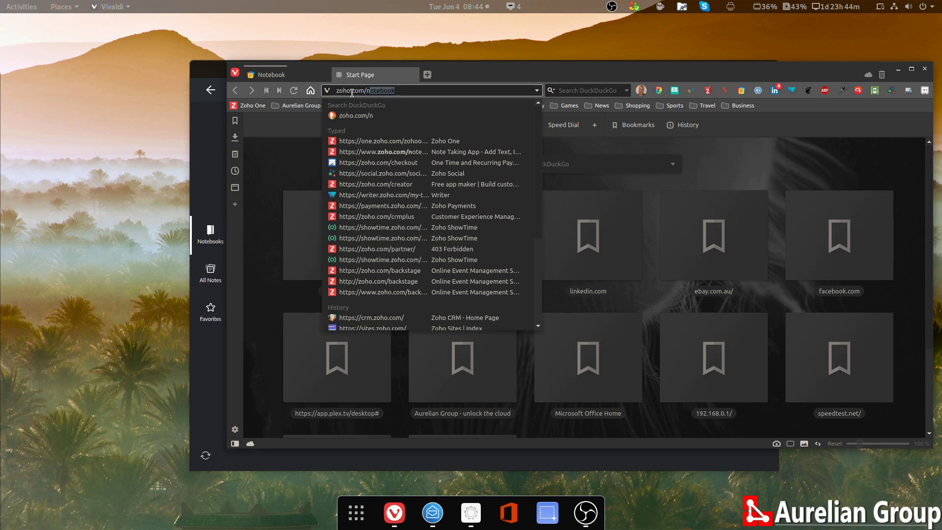
text(notep)
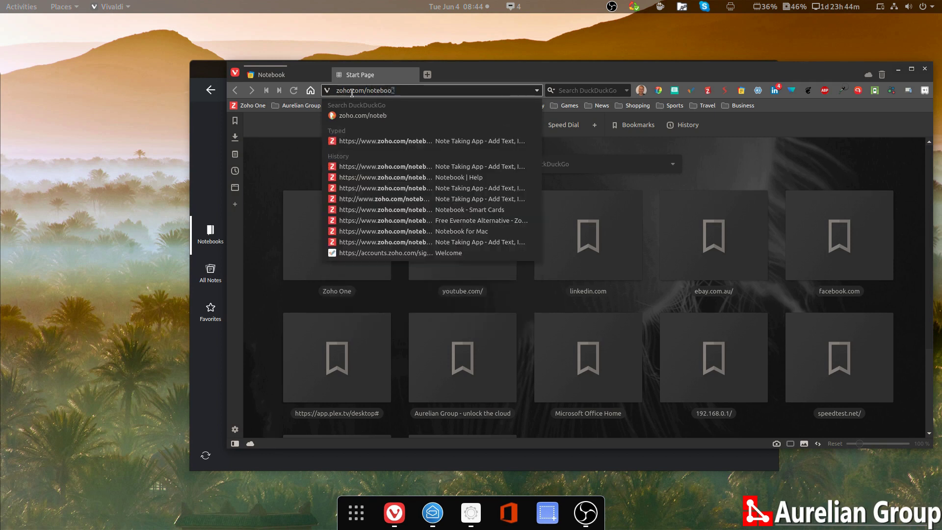
key(Return)
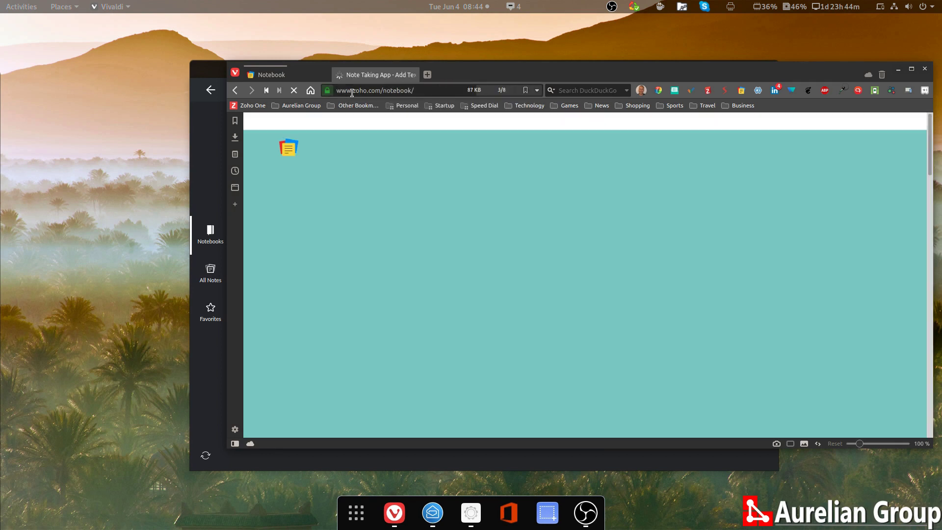
click(742, 91)
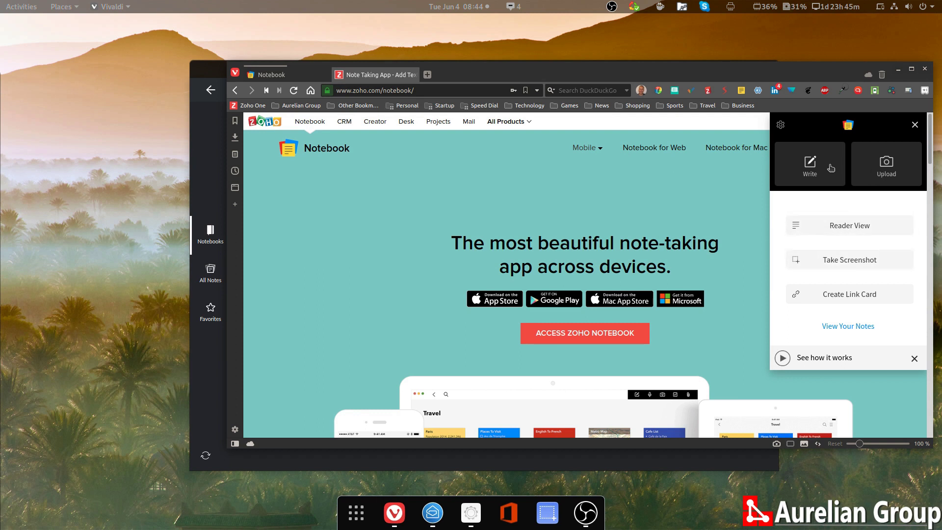
- Save the product page as a link card in Test notebook and return to the Notebook tab
click(827, 295)
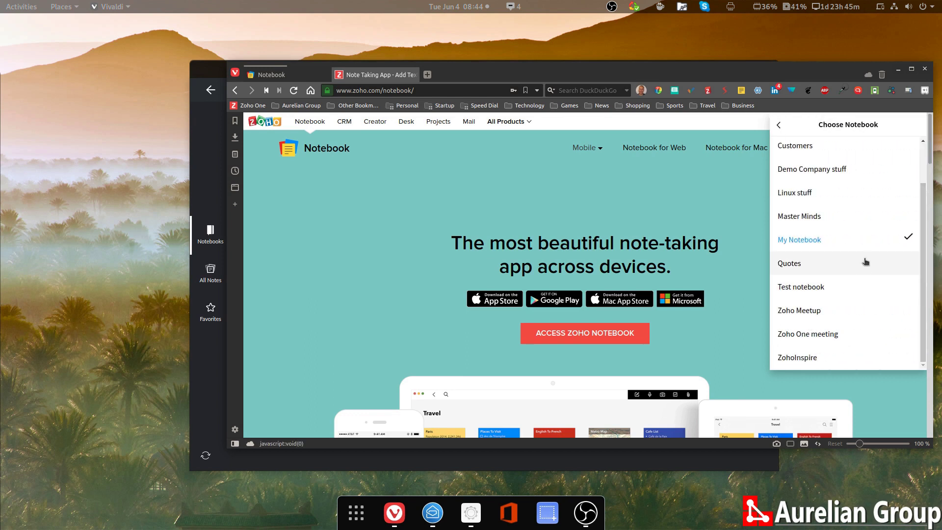
click(819, 289)
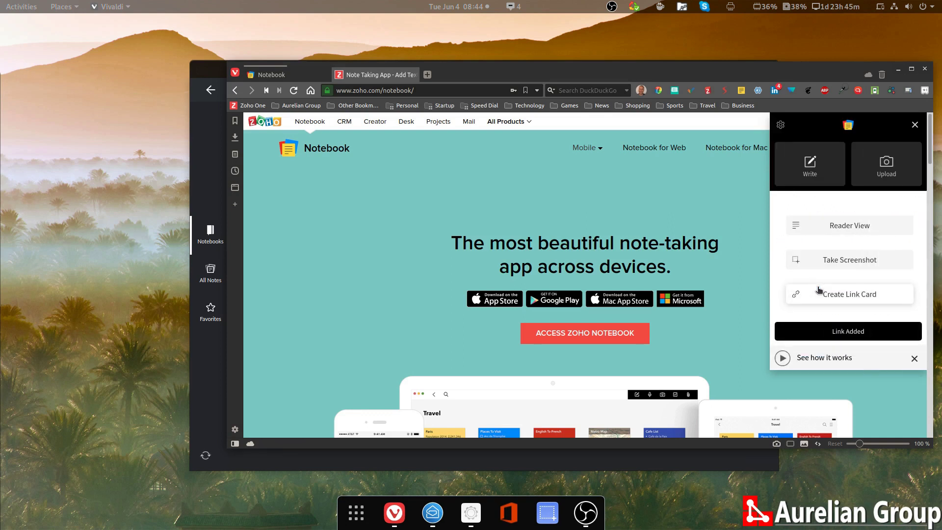
click(307, 79)
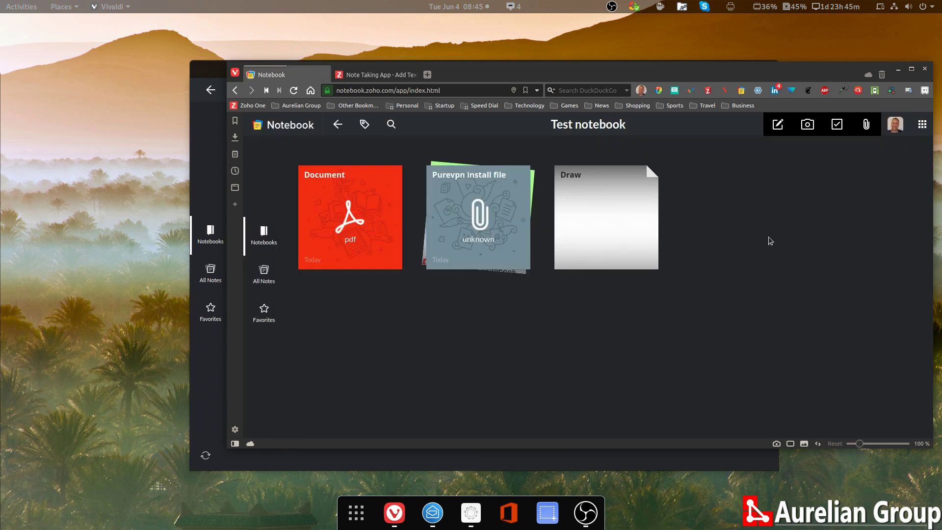
- Reload Test notebook, open the new zoho.com link card, then switch to the desktop Notebook app
click(345, 131)
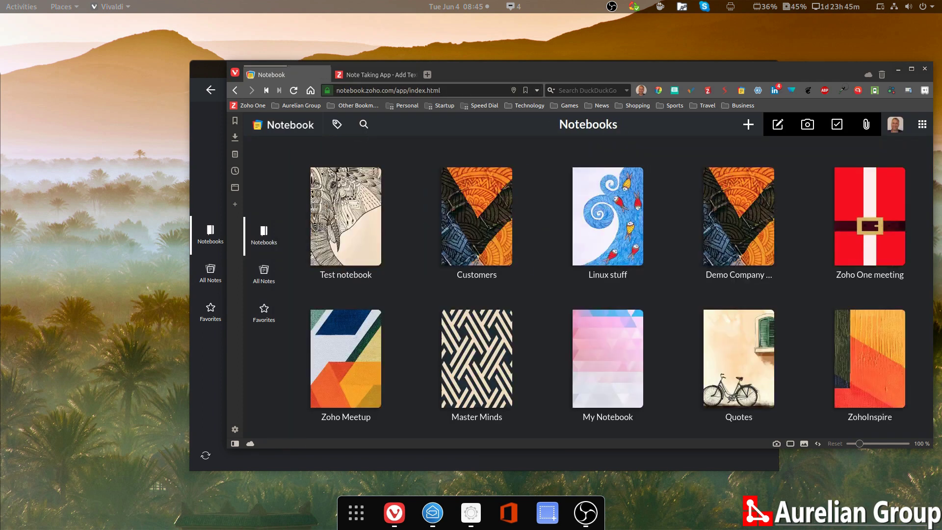
click(360, 204)
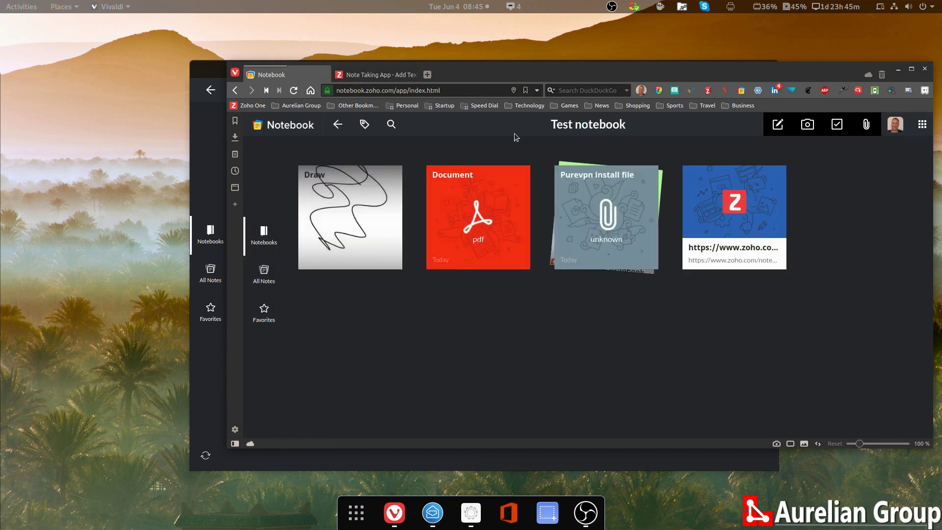
click(750, 216)
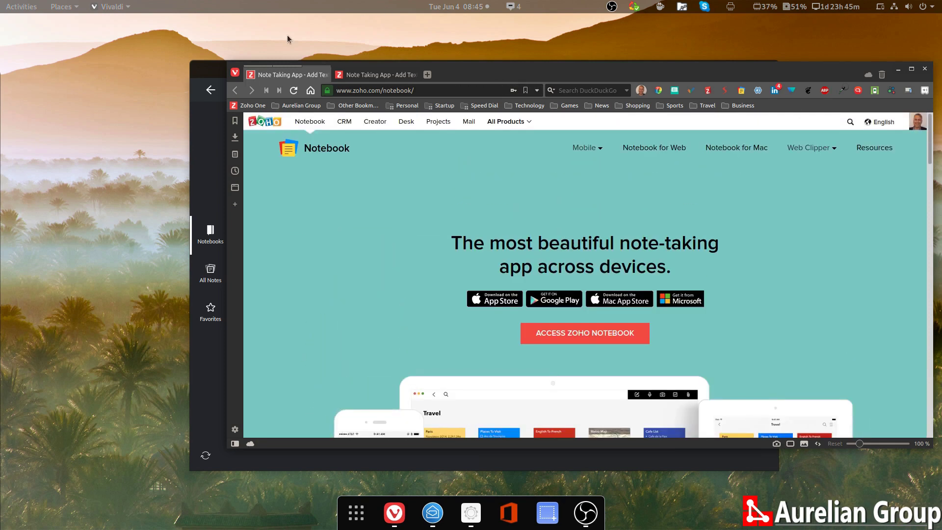
mouse_move(293, 71)
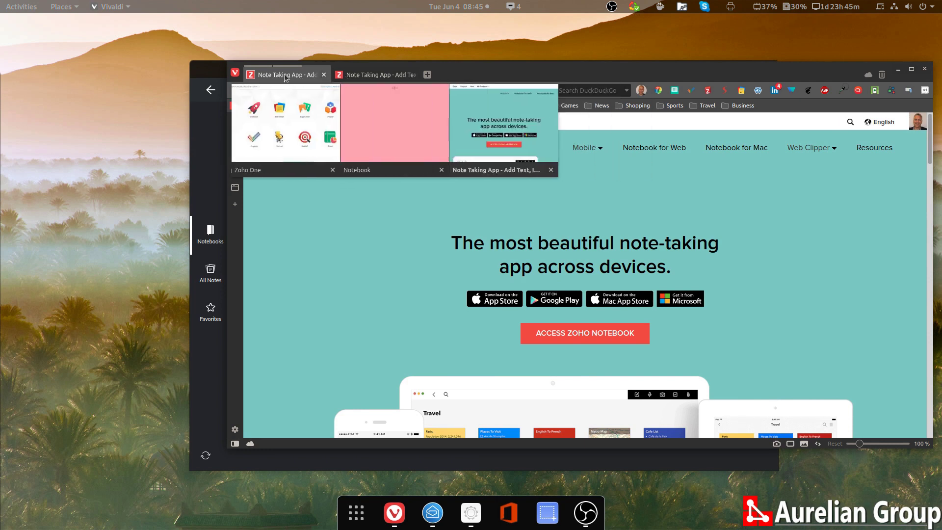
click(471, 512)
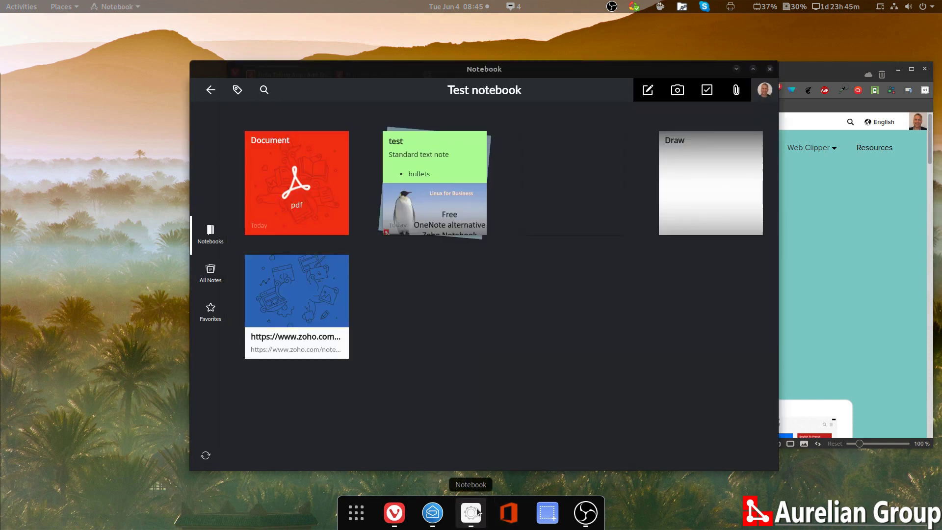
- Open the synced zoho.com link card in the desktop Notebook app
click(319, 287)
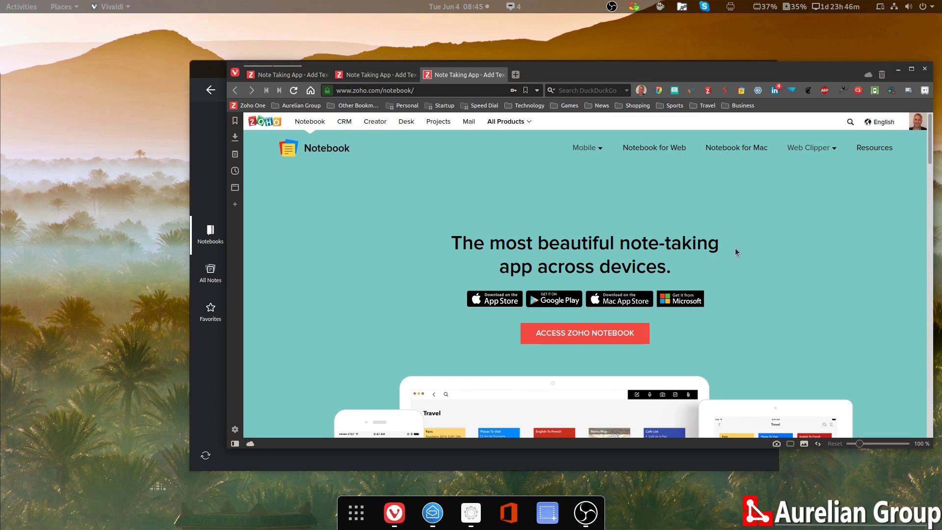
scroll(747, 231, down, 8)
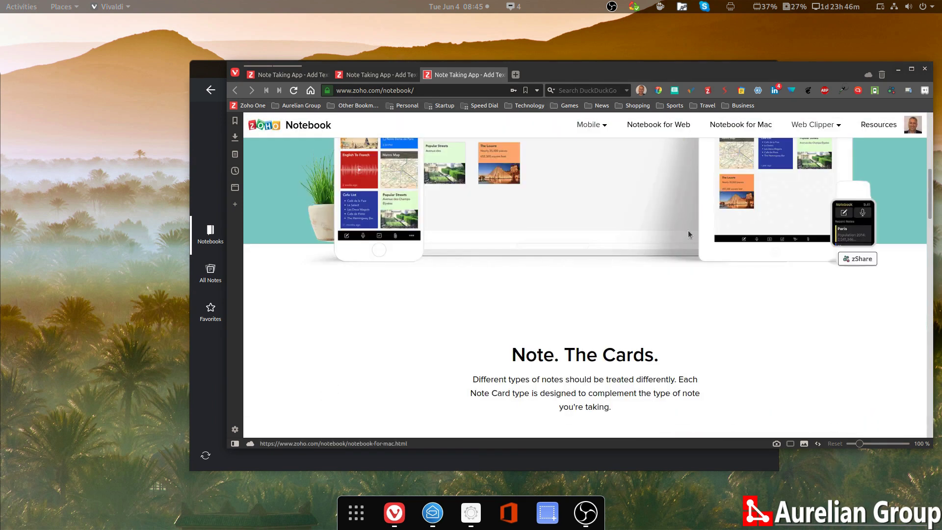
scroll(643, 288, up, 2)
scroll(643, 282, down, 4)
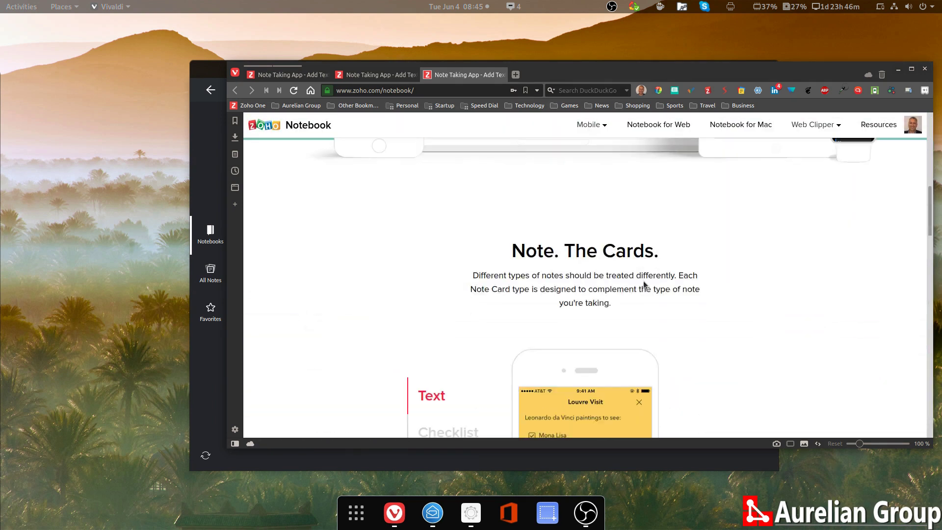
scroll(643, 280, down, 3)
scroll(752, 212, down, 6)
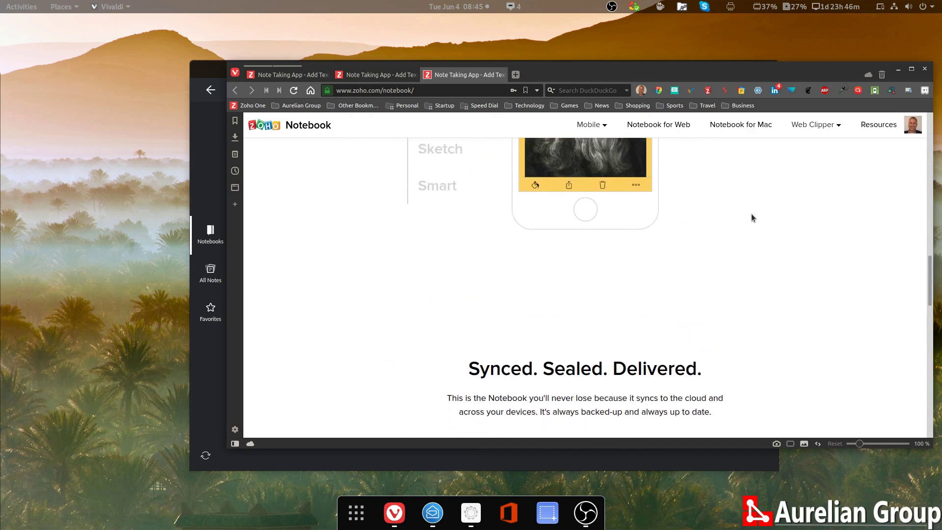
scroll(752, 214, down, 15)
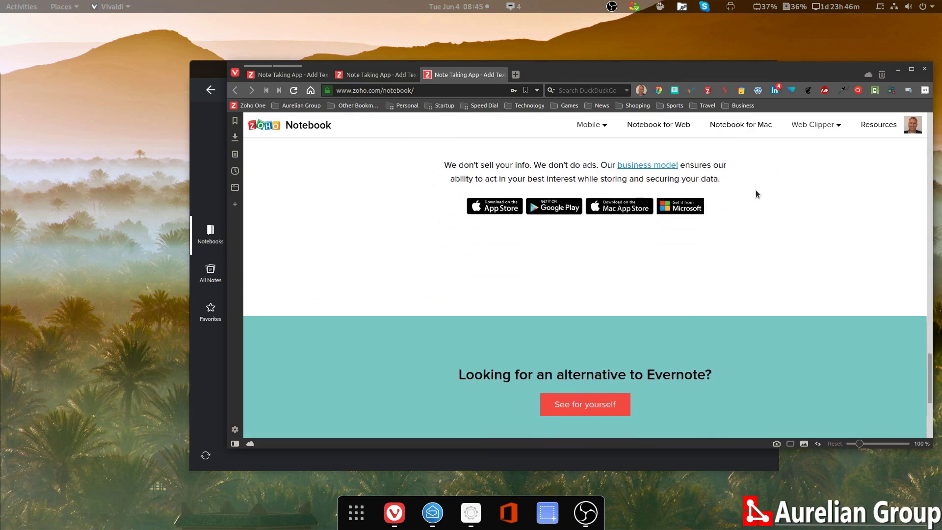
scroll(756, 193, down, 4)
scroll(754, 195, up, 4)
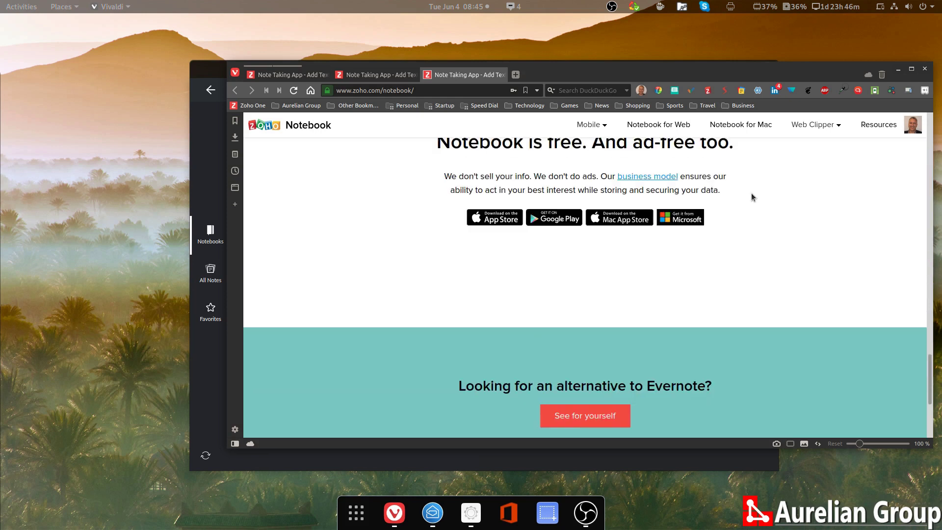
scroll(751, 197, up, 2)
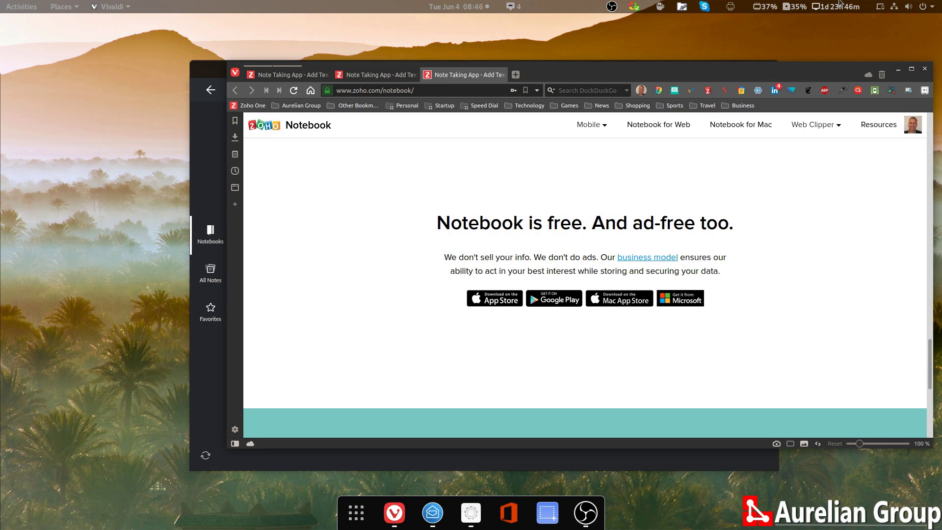
mouse_move(821, 123)
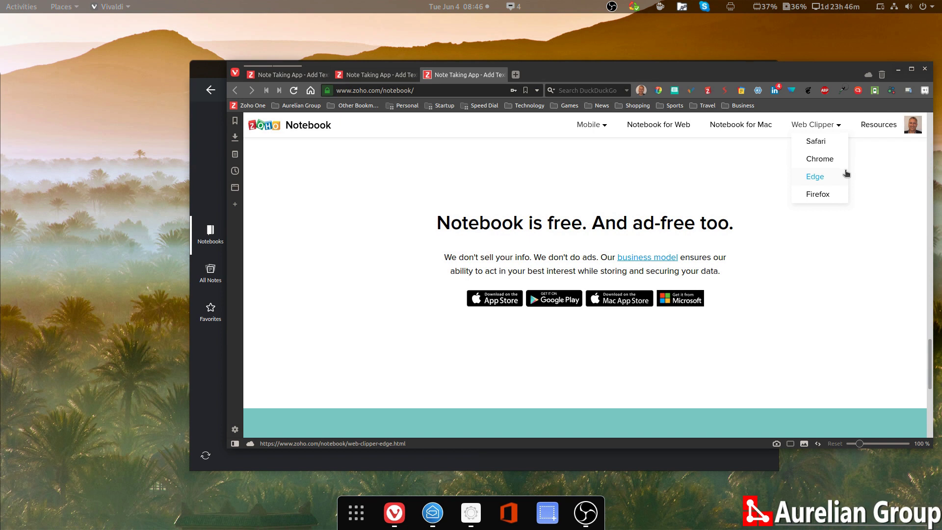
- Open the Resources help page and scroll through its FAQ, Evernote Migration and Integrations sections
click(886, 128)
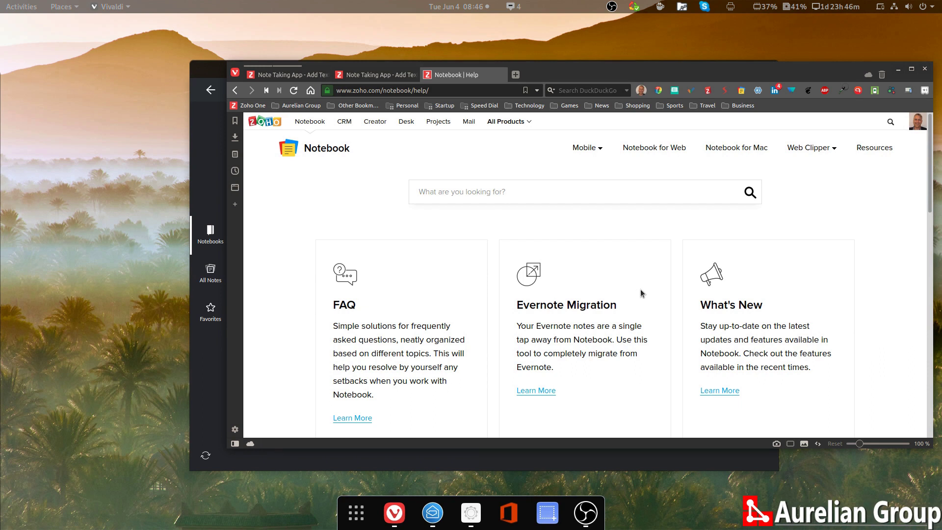
scroll(746, 310, down, 3)
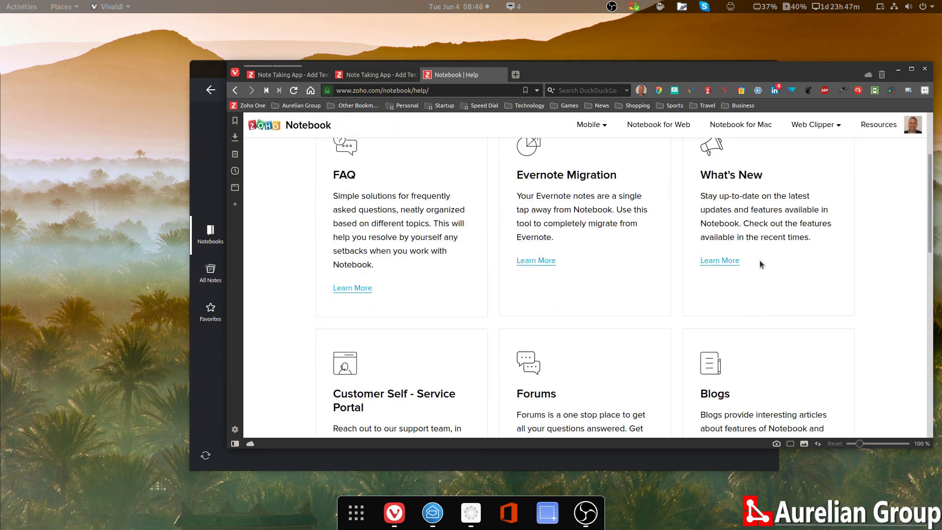
scroll(760, 261, down, 3)
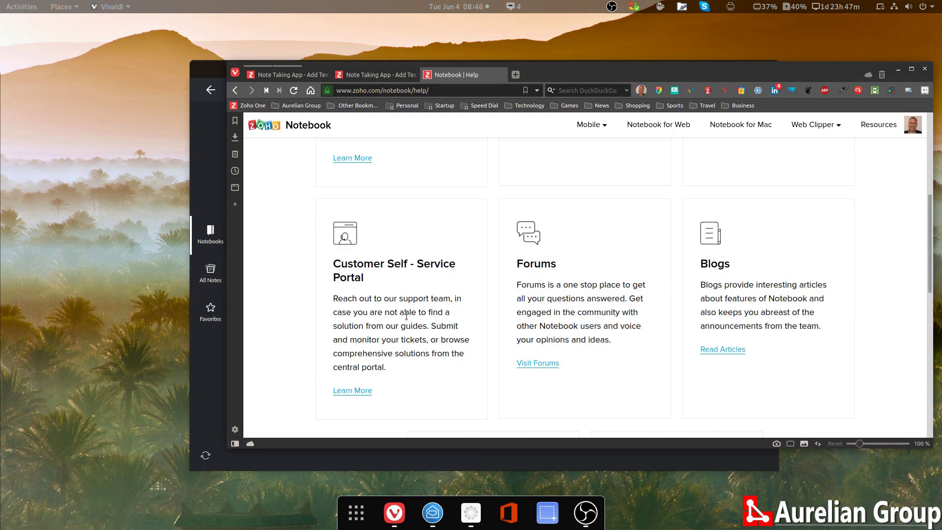
scroll(786, 255, down, 5)
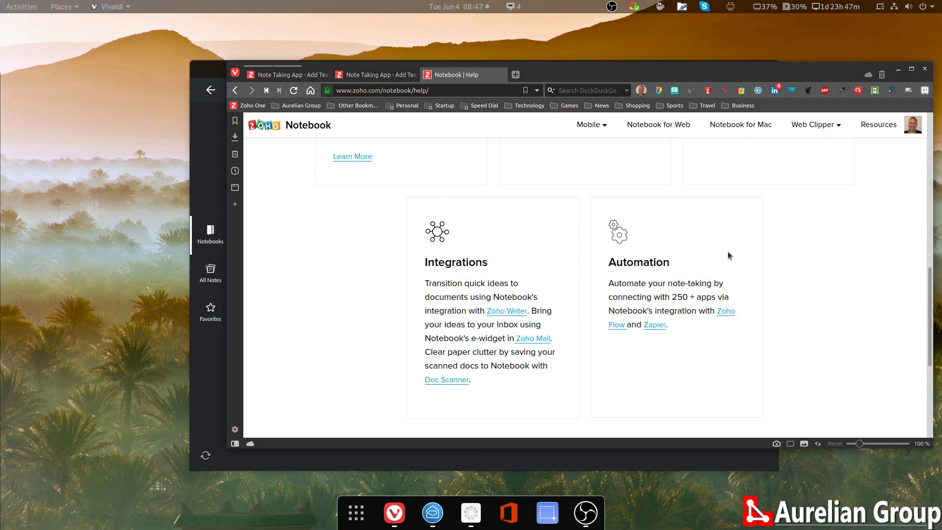
scroll(729, 254, down, 1)
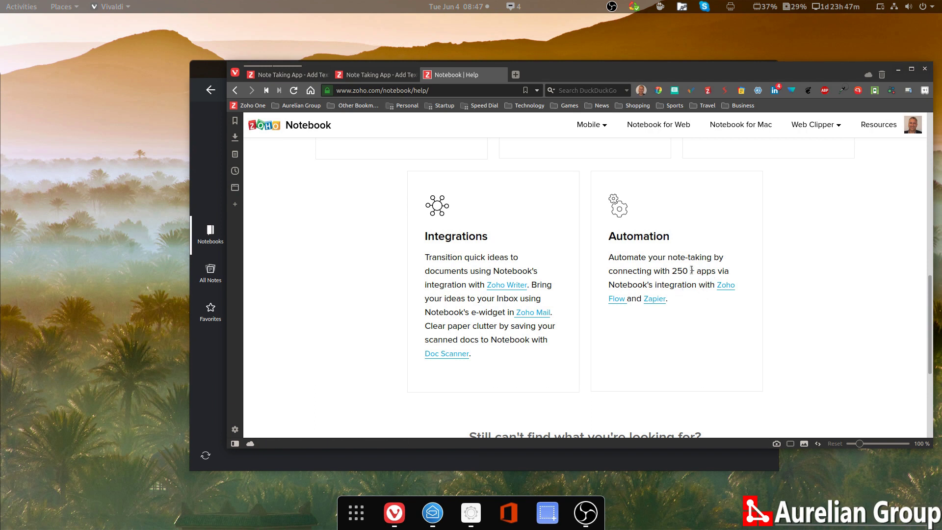
scroll(764, 284, down, 1)
scroll(763, 282, up, 7)
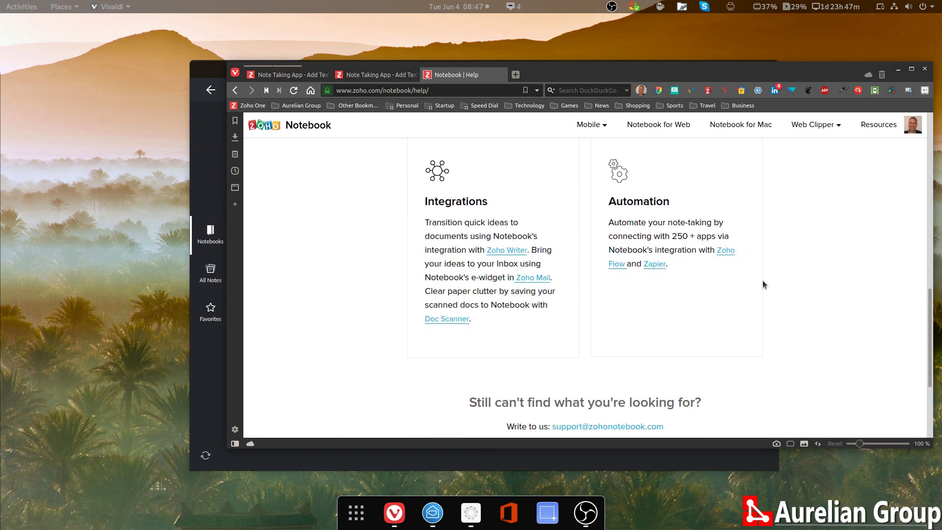
scroll(765, 278, up, 3)
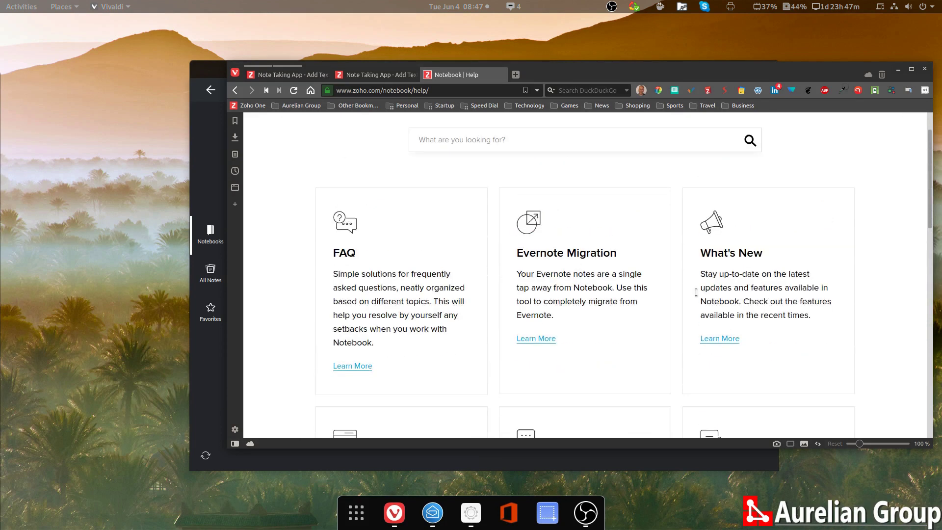
- Open the Evernote migration details page and skim its opening Experience section
click(534, 339)
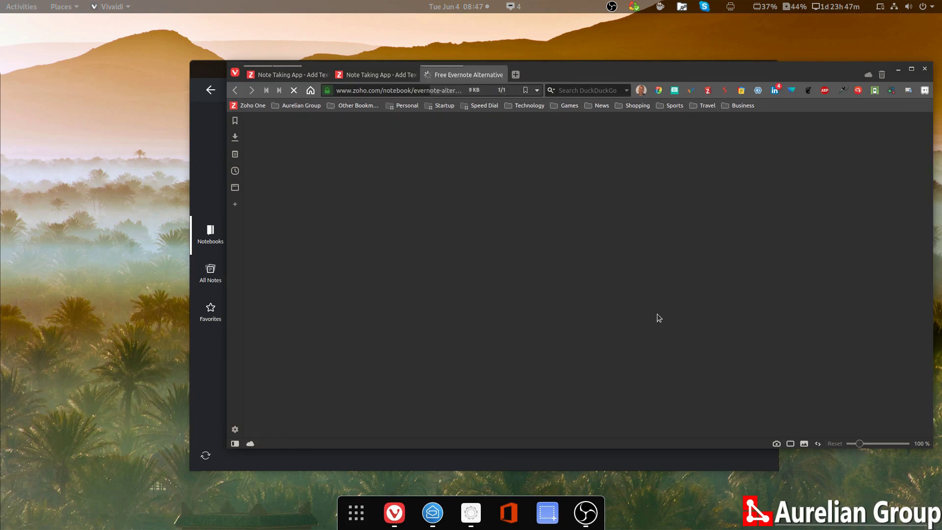
scroll(600, 317, down, 3)
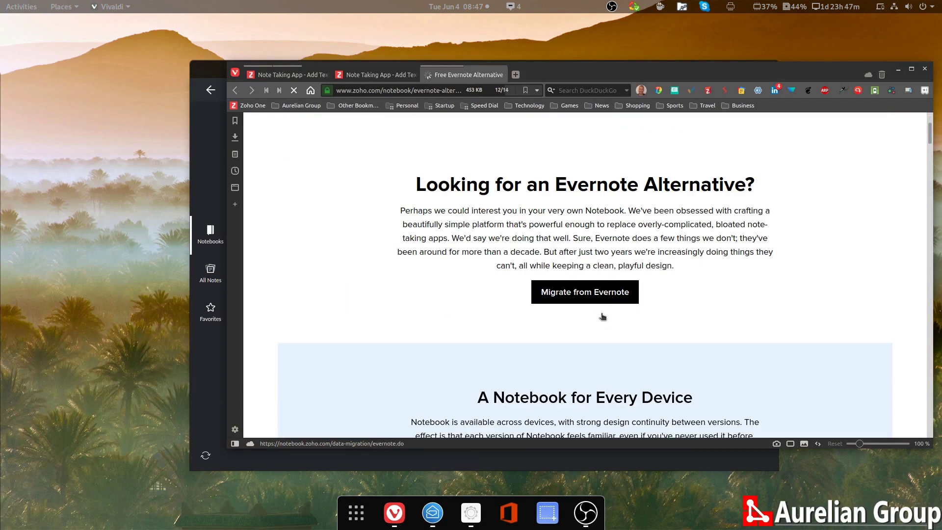
scroll(467, 267, down, 2)
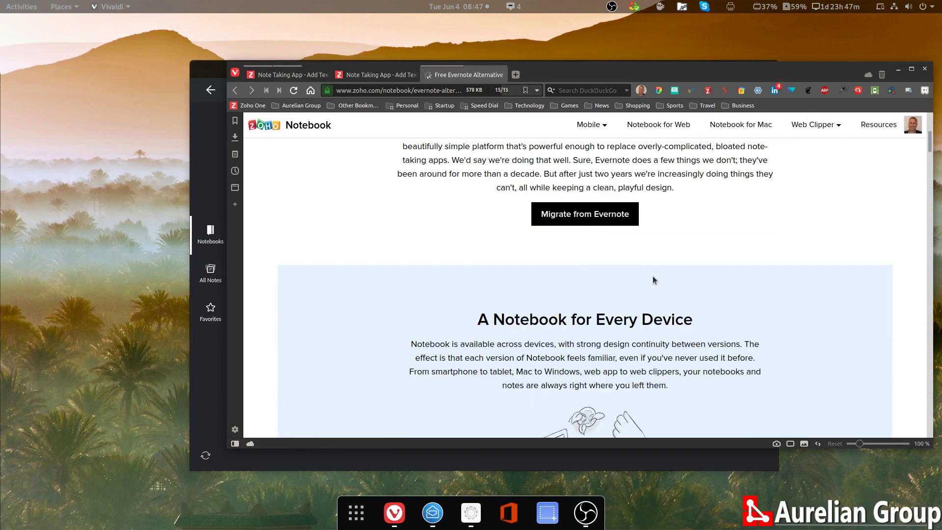
scroll(676, 284, down, 10)
scroll(678, 287, up, 4)
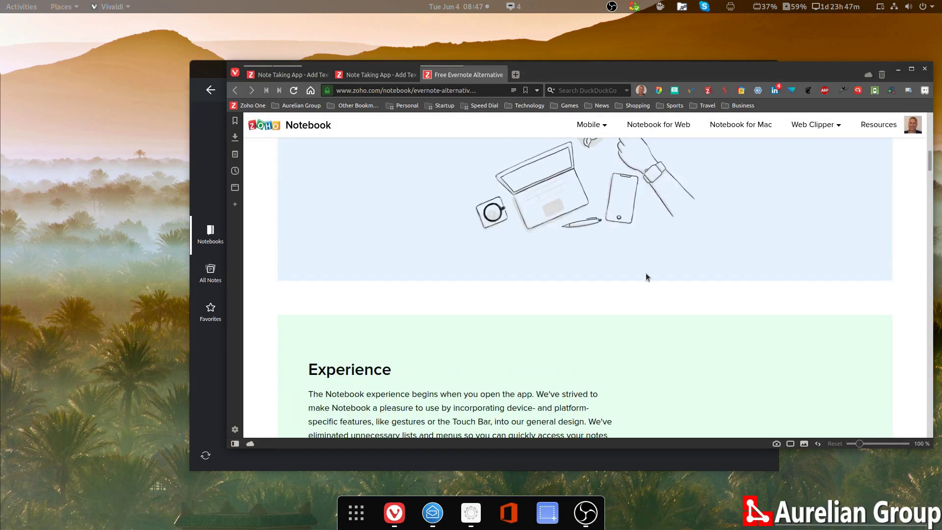
scroll(646, 273, up, 1)
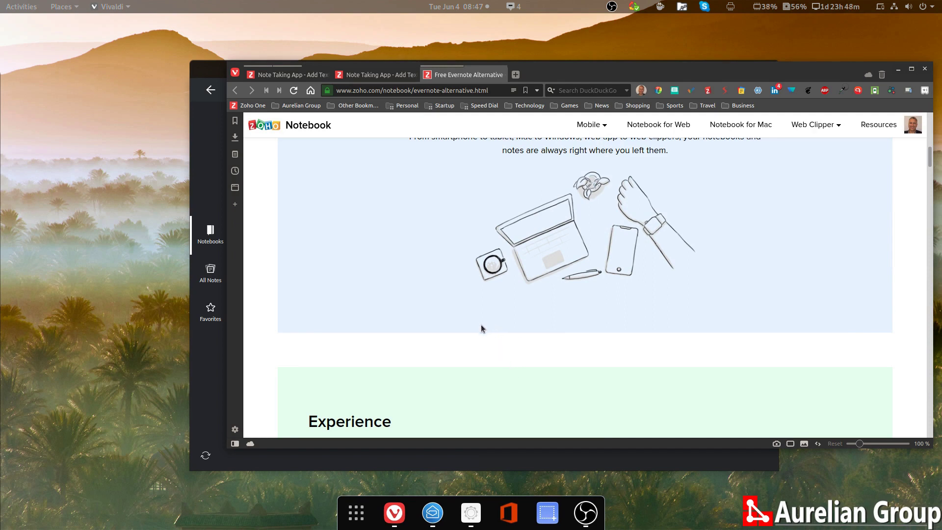
- Read on past Notebooks and Note Cards to the Smart Cards section on recipe, link and video cards
scroll(481, 325, down, 2)
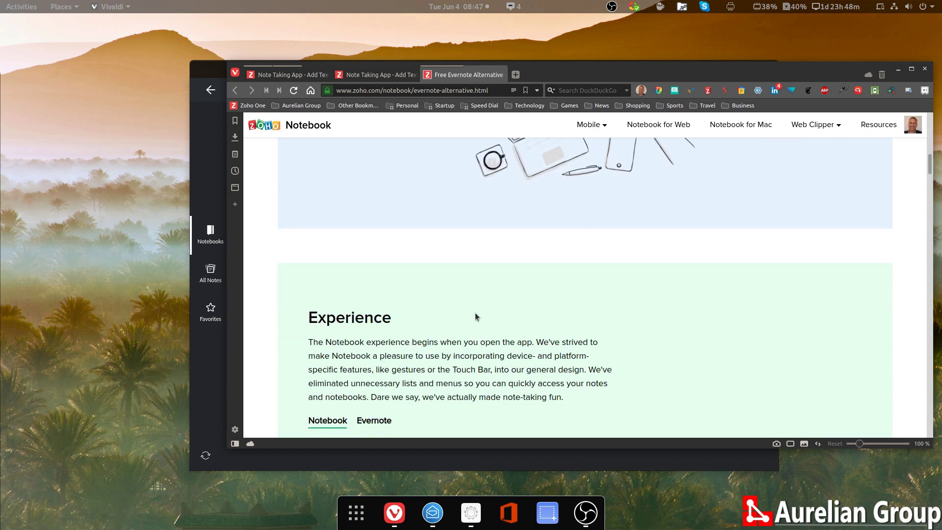
scroll(475, 313, down, 3)
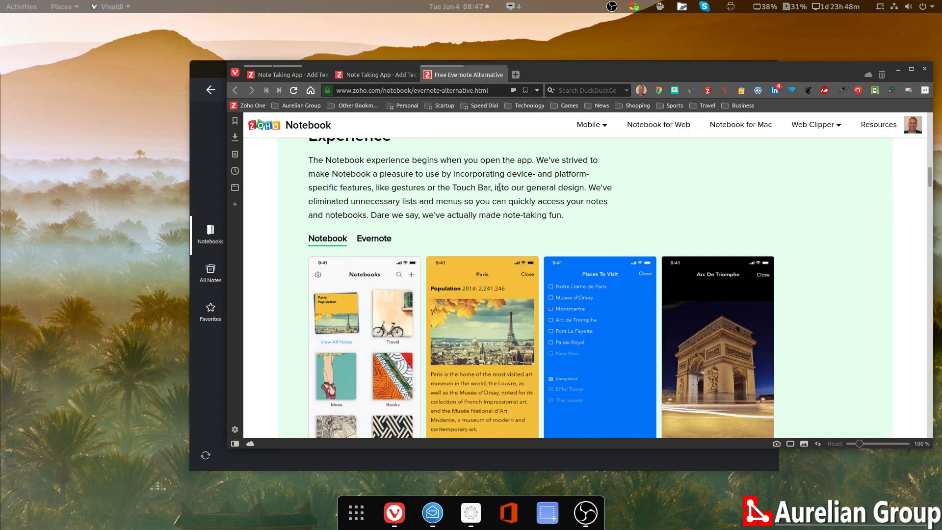
scroll(499, 187, down, 3)
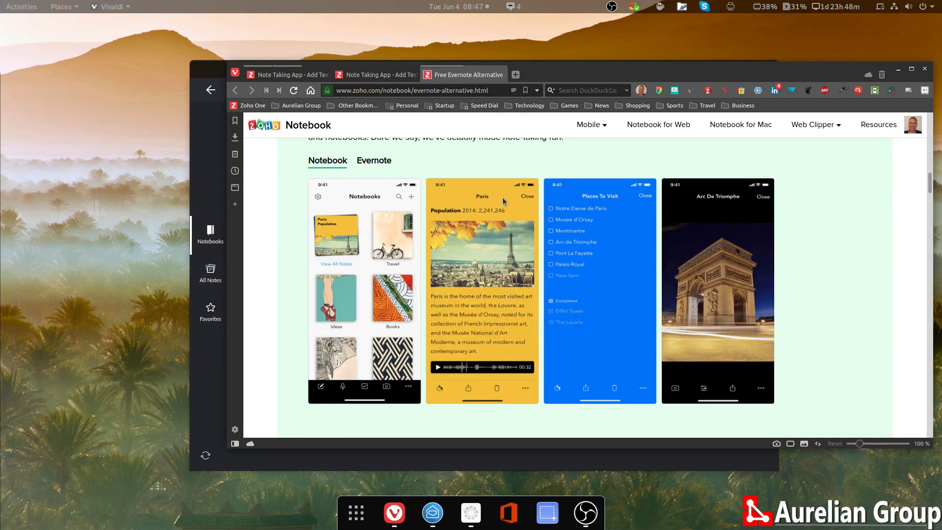
scroll(525, 249, down, 10)
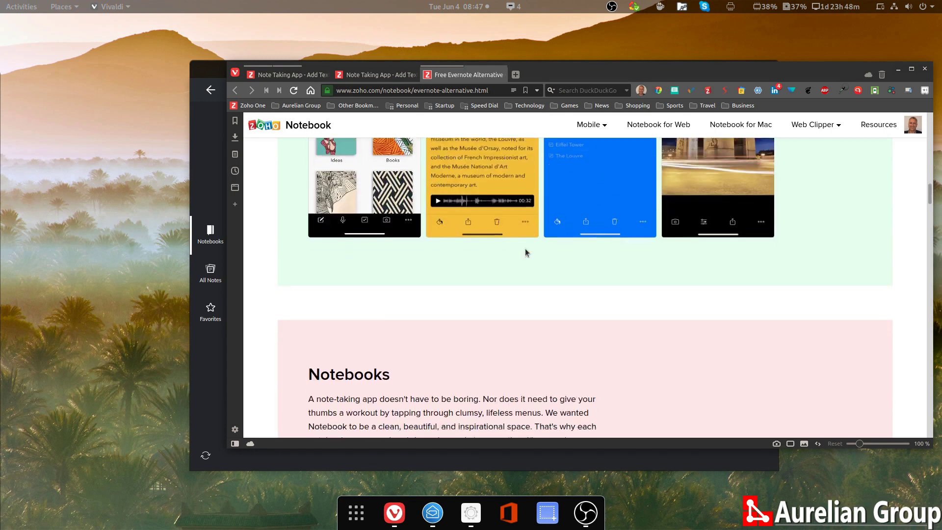
scroll(613, 245, down, 8)
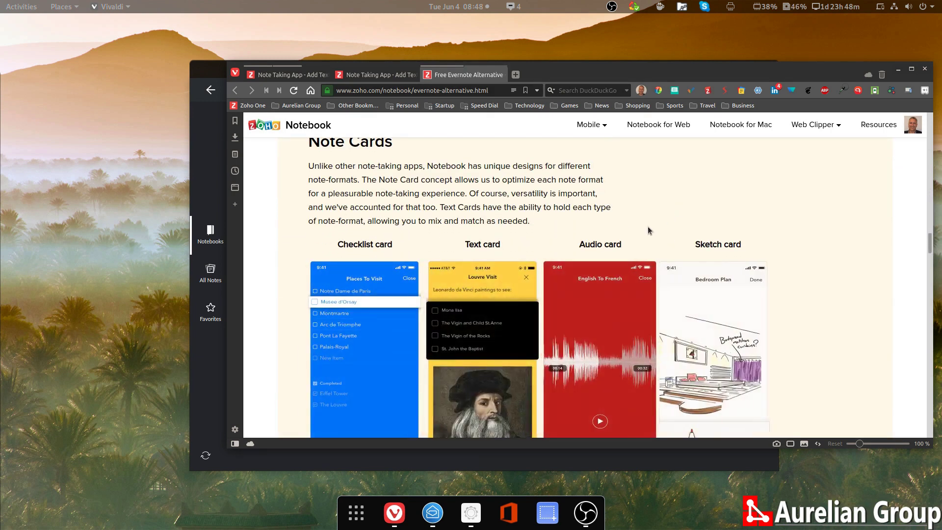
scroll(373, 185, down, 8)
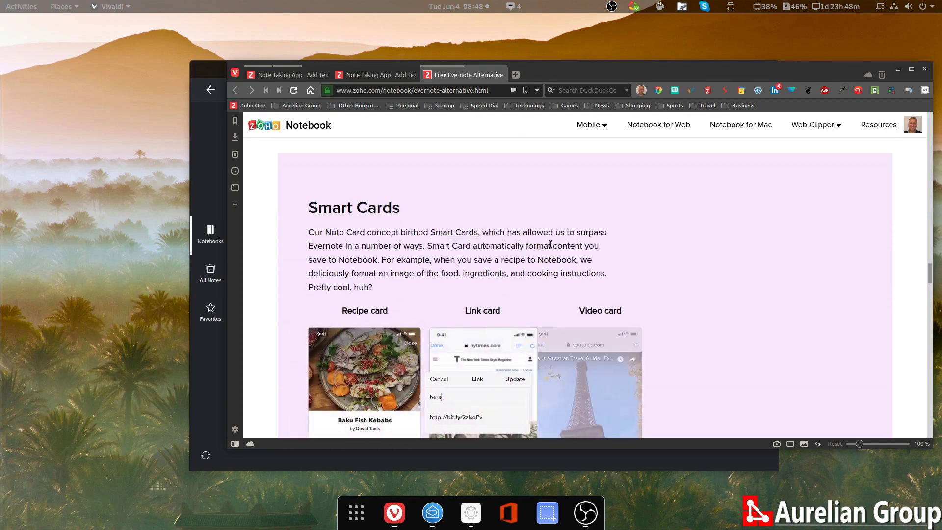
scroll(417, 207, down, 3)
scroll(422, 216, up, 3)
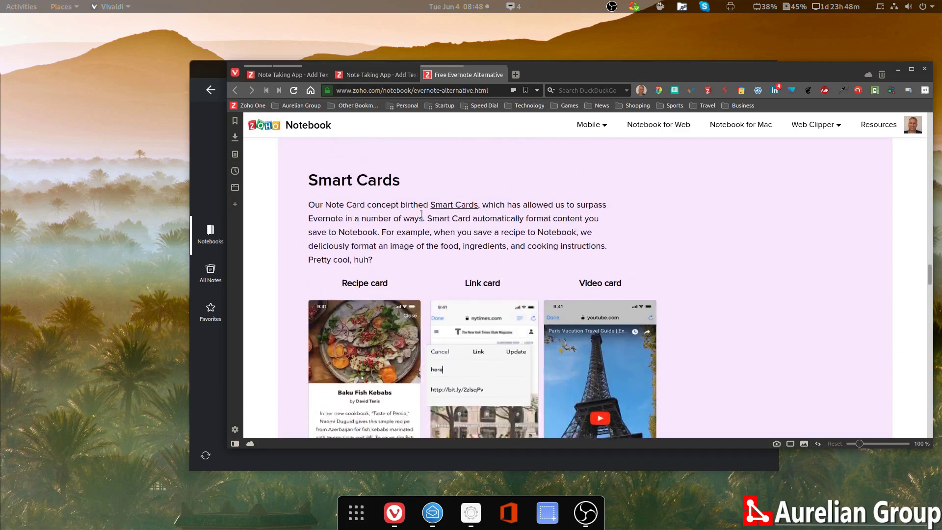
scroll(428, 224, down, 1)
scroll(471, 260, down, 2)
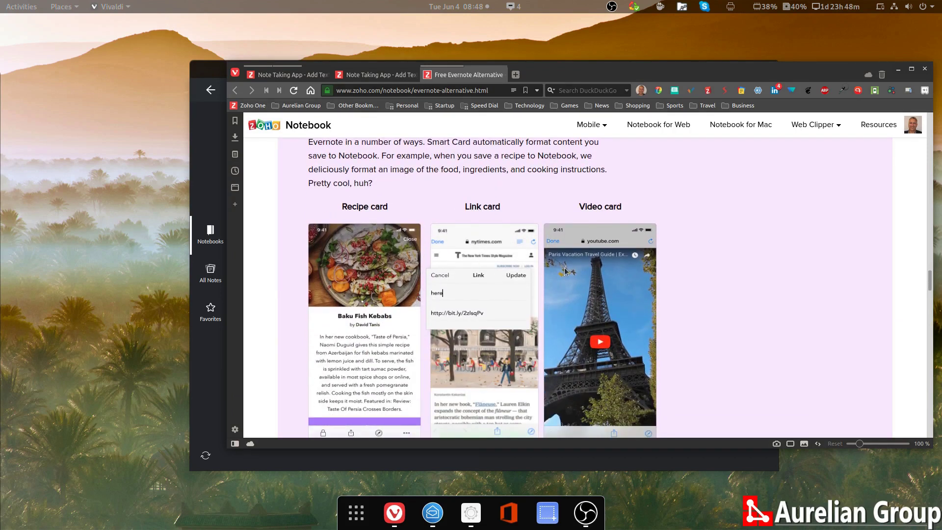
scroll(584, 282, down, 2)
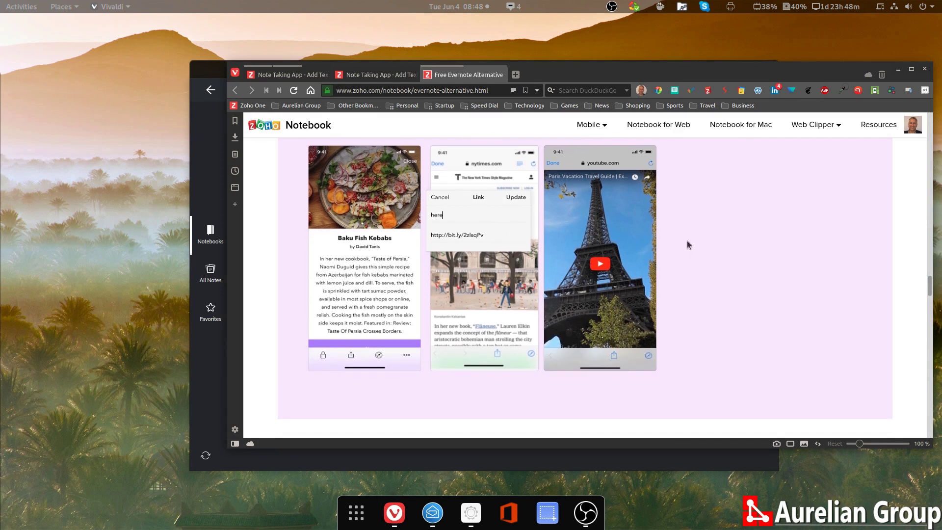
scroll(678, 218, up, 1)
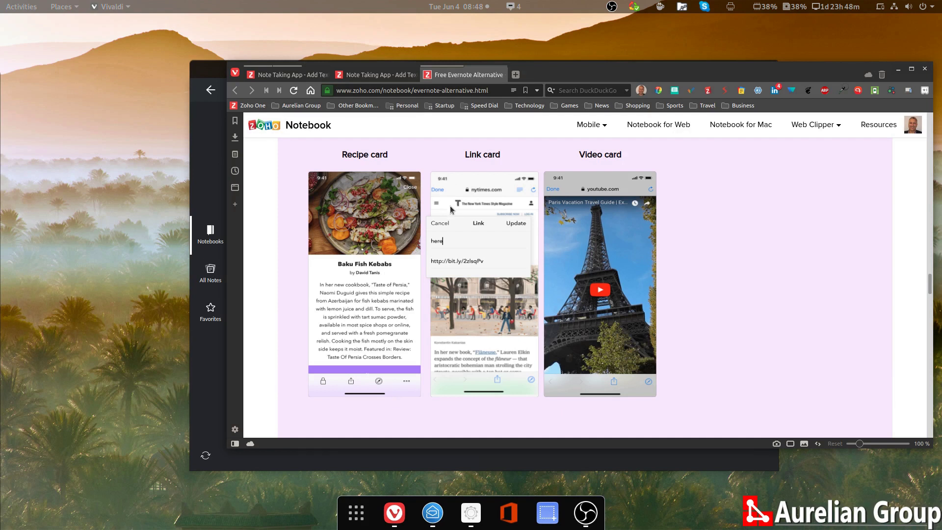
scroll(500, 255, down, 4)
scroll(500, 255, down, 3)
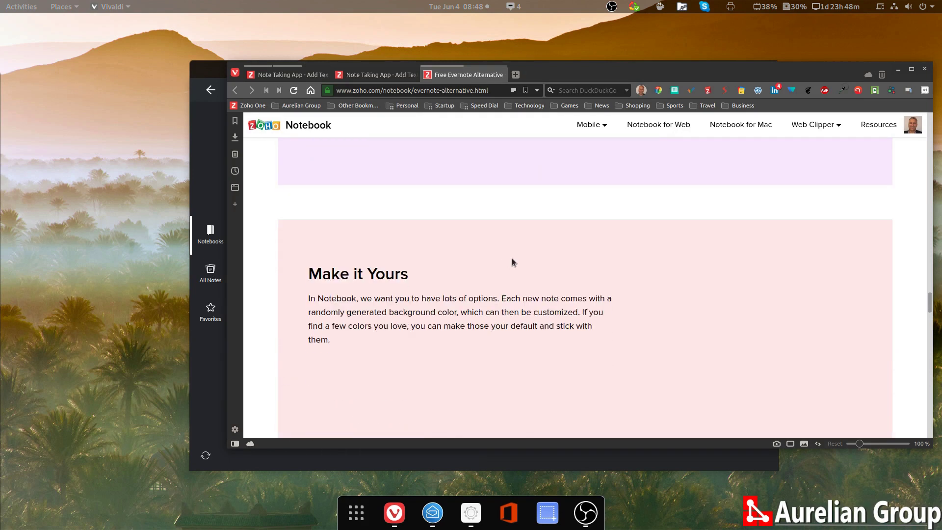
scroll(573, 249, up, 7)
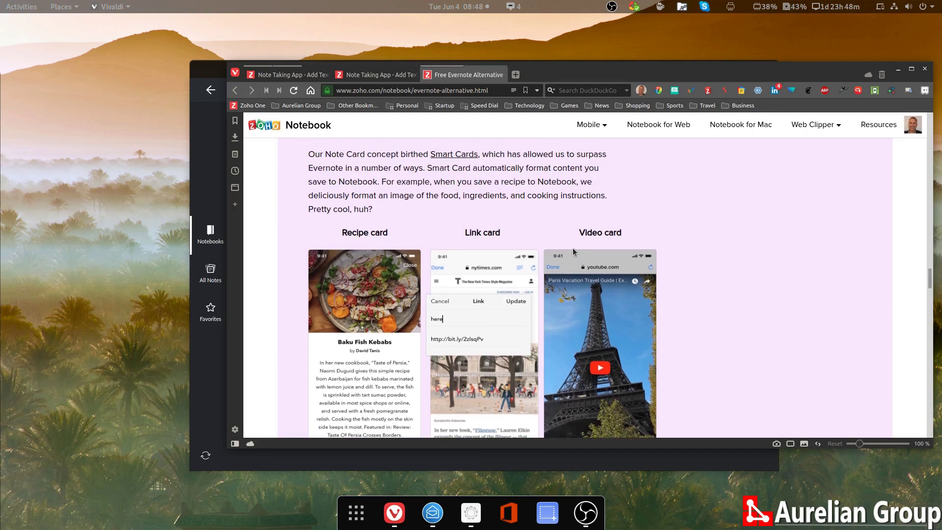
scroll(573, 251, up, 1)
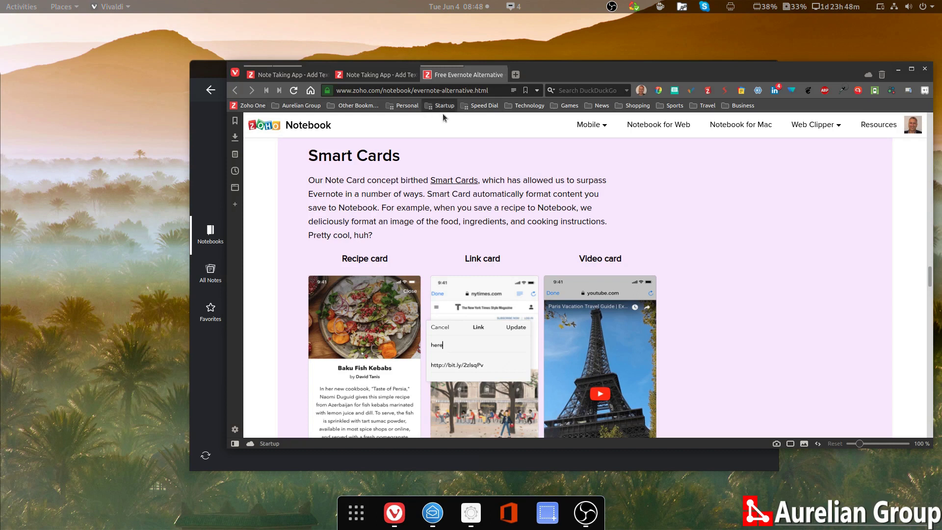
scroll(369, 170, up, 1)
- Return to zoho.com/notebook via the header logo and scroll its feature sections to the footer and back
click(325, 128)
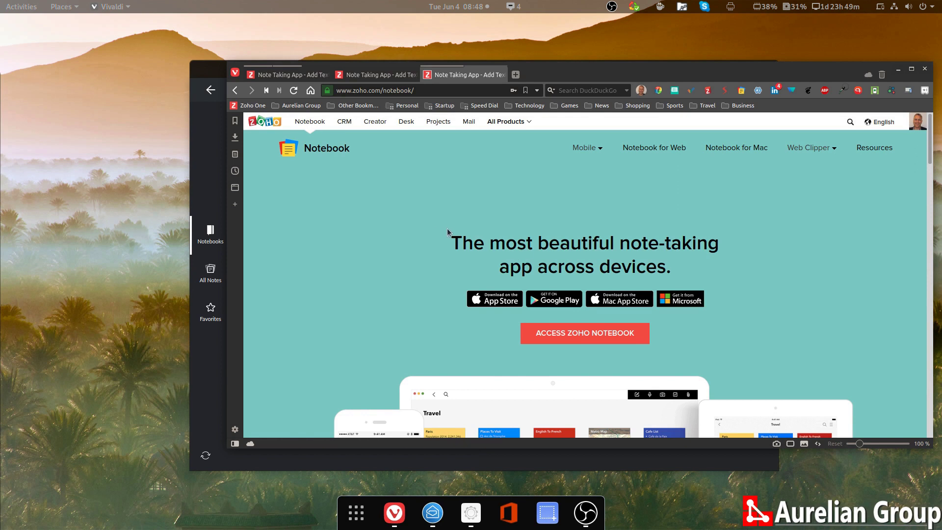
scroll(601, 284, down, 4)
scroll(601, 280, down, 10)
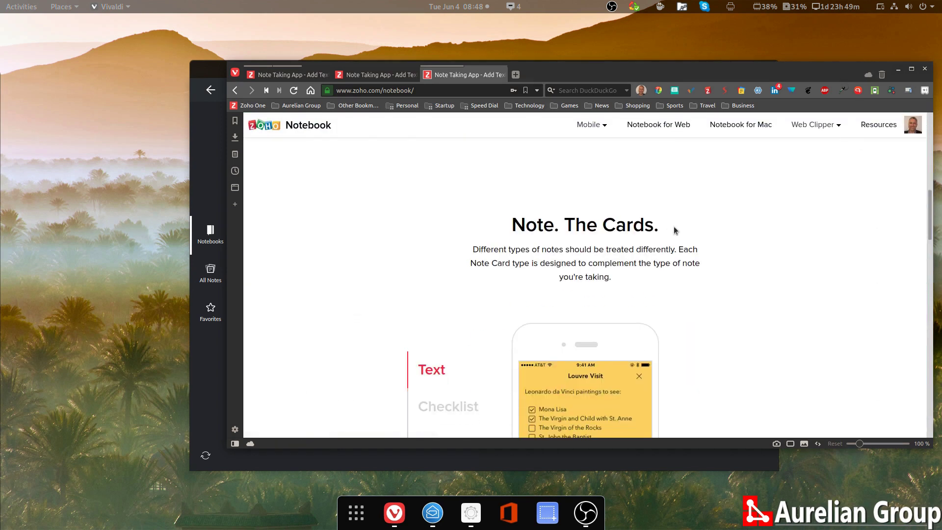
scroll(767, 299, up, 5)
scroll(767, 286, down, 10)
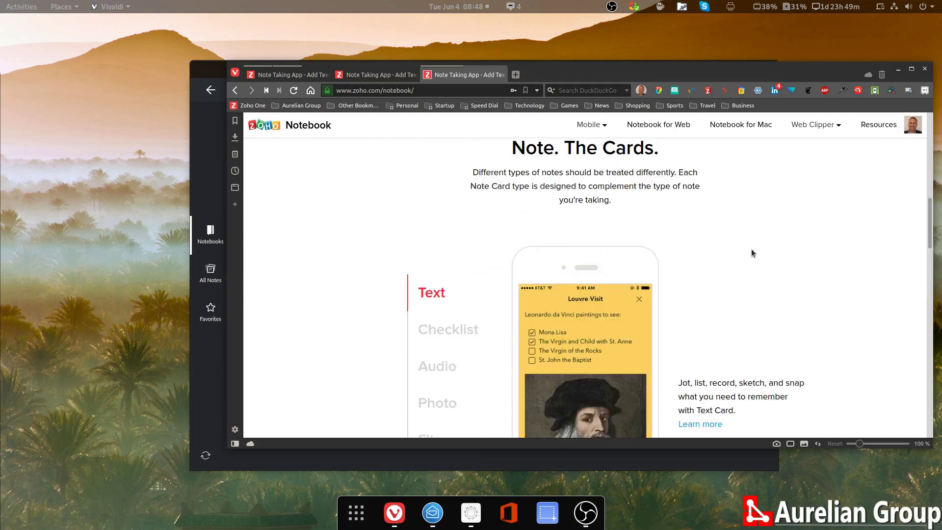
scroll(751, 254, down, 10)
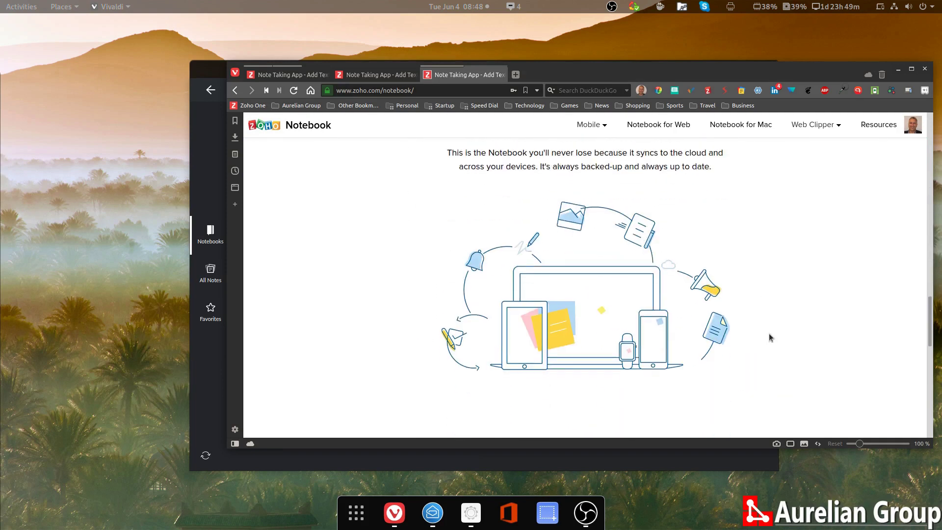
scroll(800, 350, down, 7)
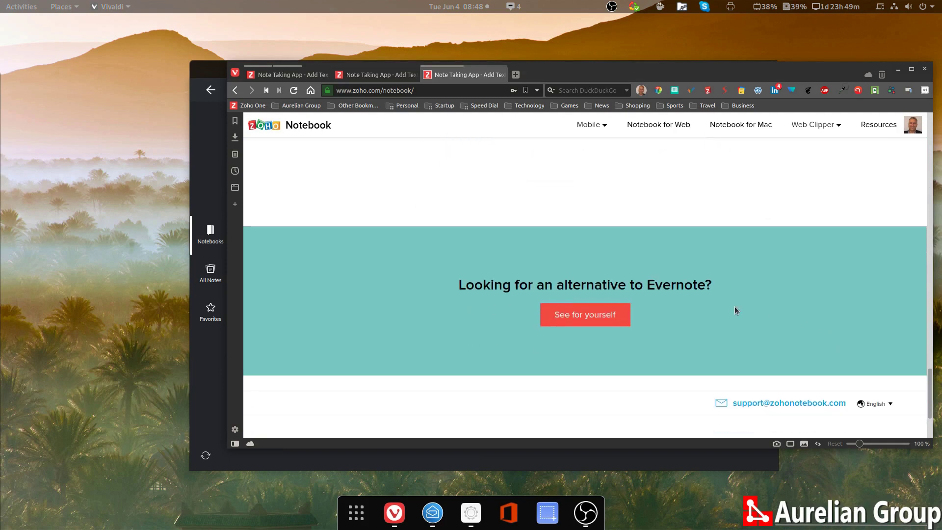
scroll(735, 308, down, 1)
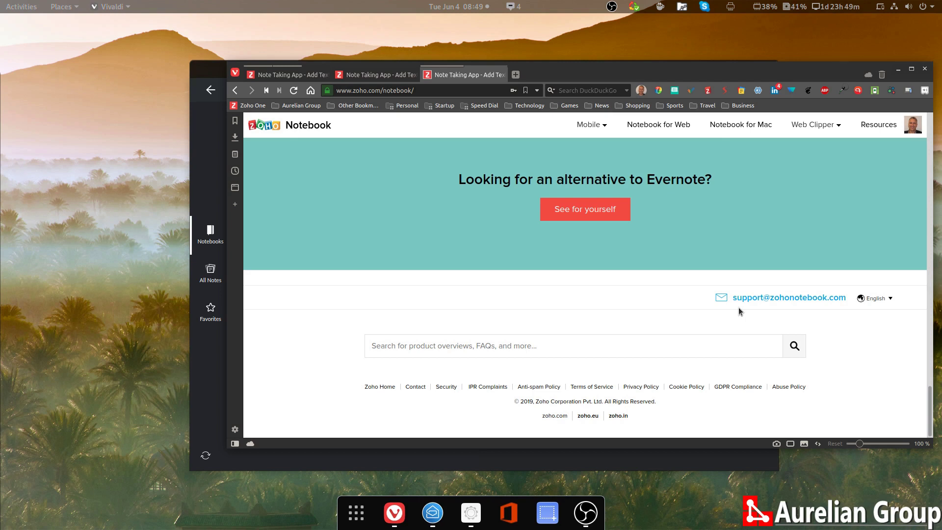
scroll(739, 309, up, 8)
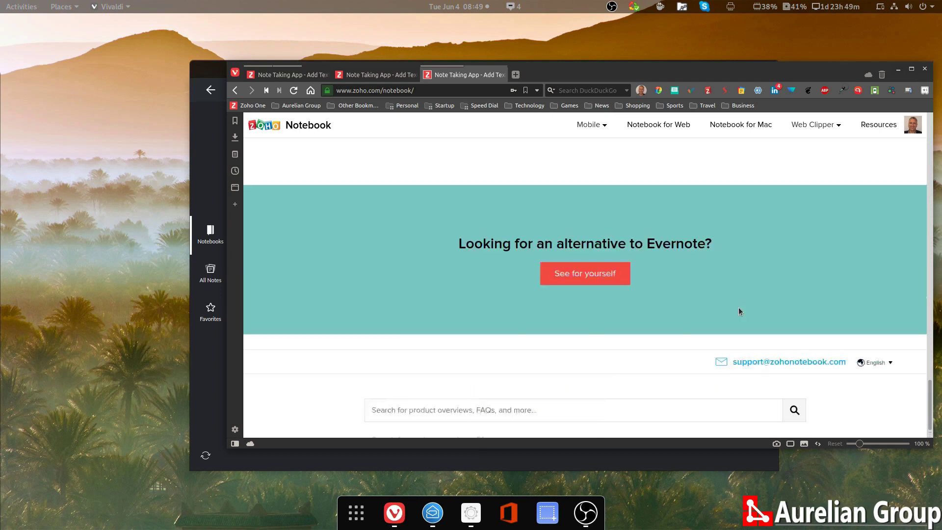